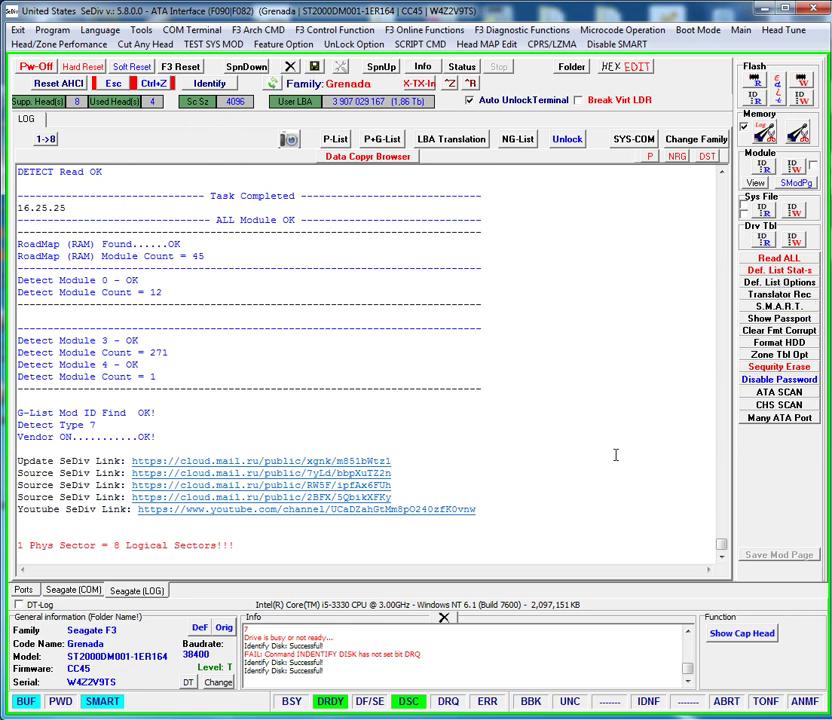
click(760, 284)
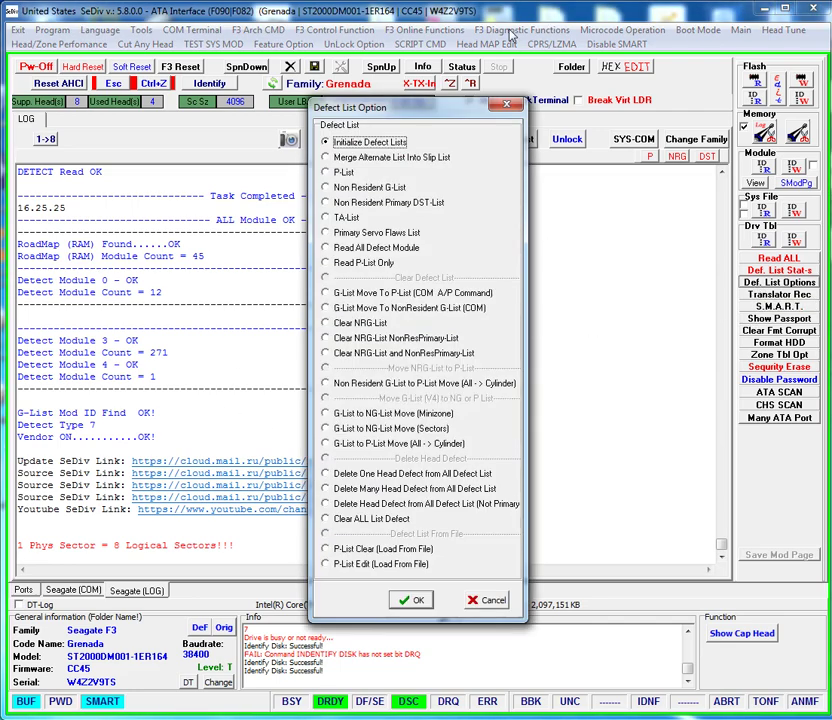
click(507, 104)
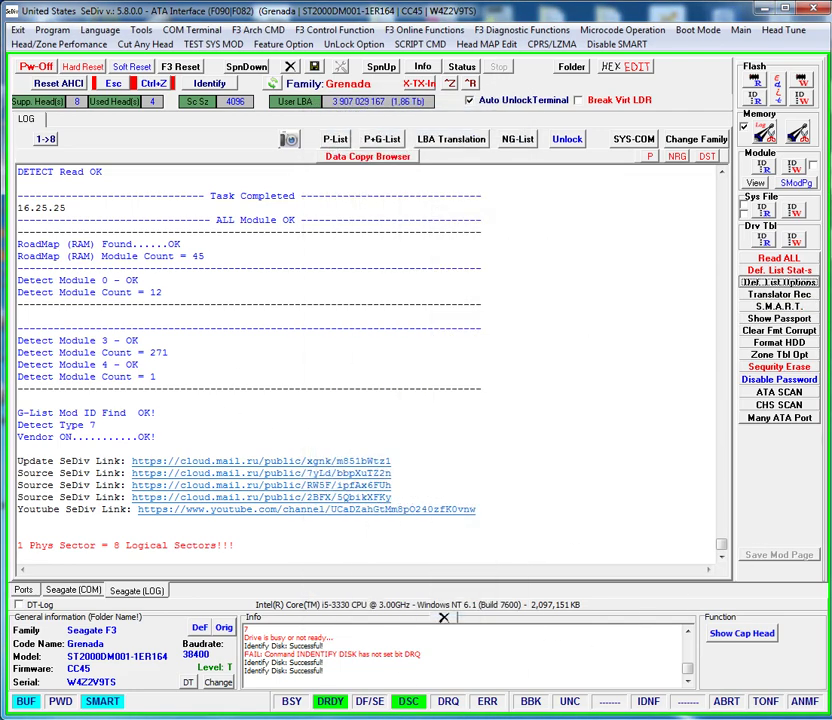
Create a new text document on the desktop and note in it that head 1 is bad.
right_click(741, 283)
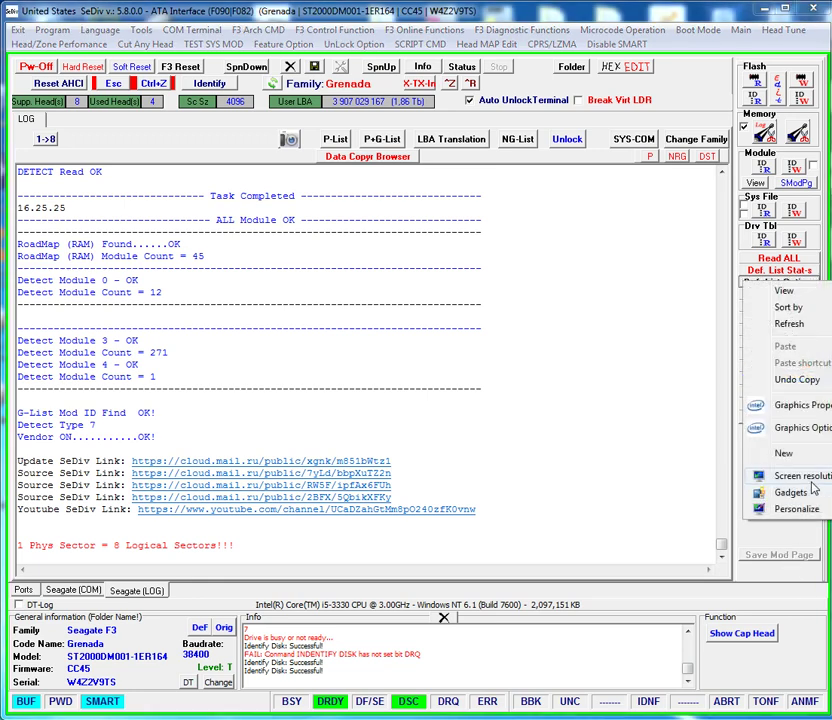
mouse_move(748, 454)
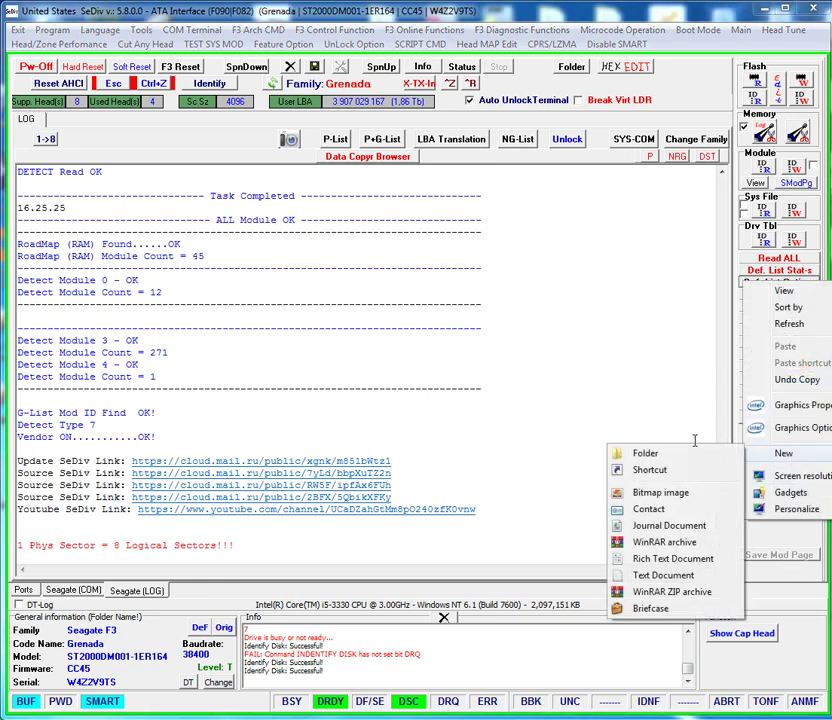
click(662, 575)
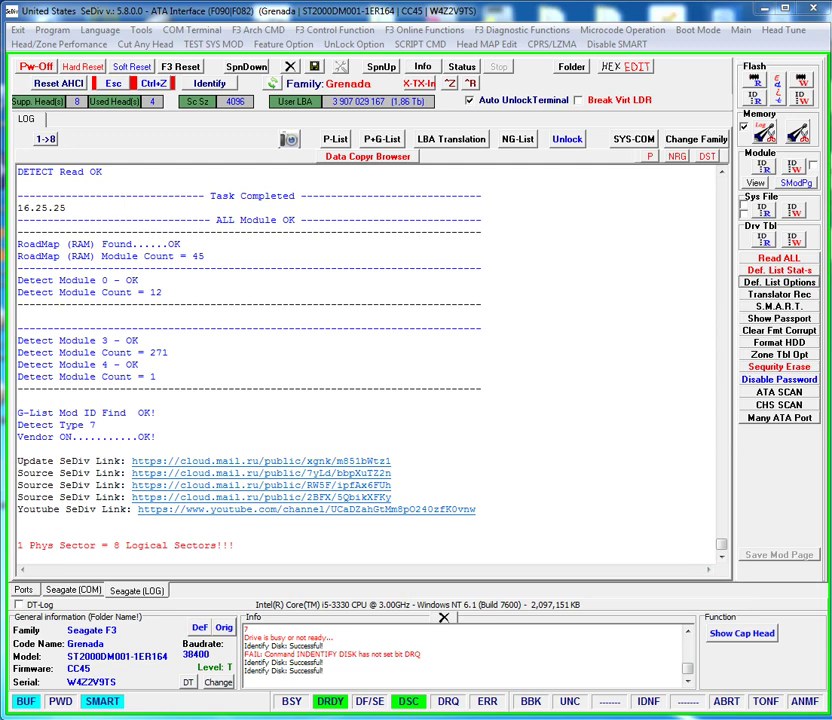
key(Return)
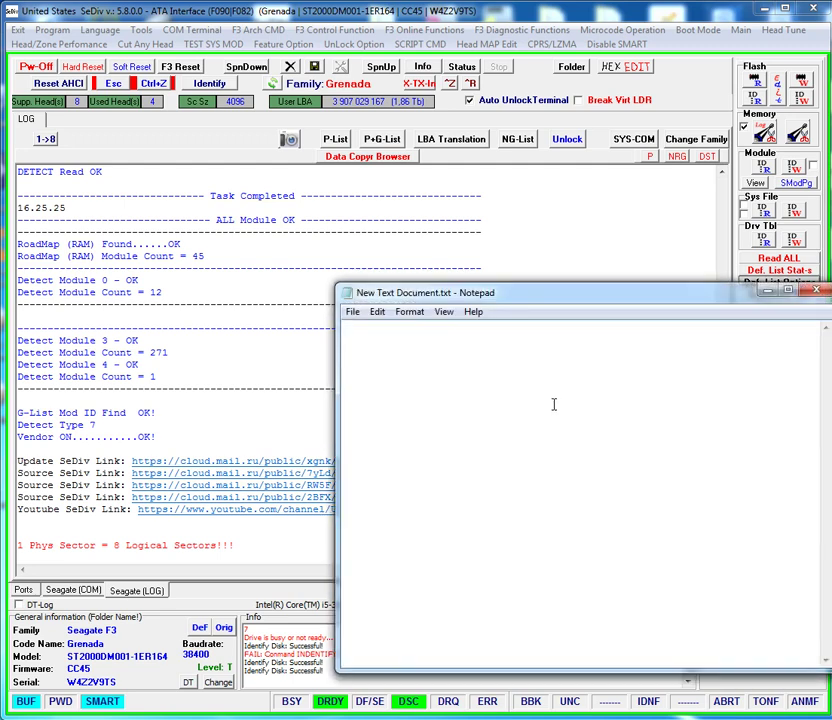
text(h)
text(|)
text(1 bad)
click(282, 345)
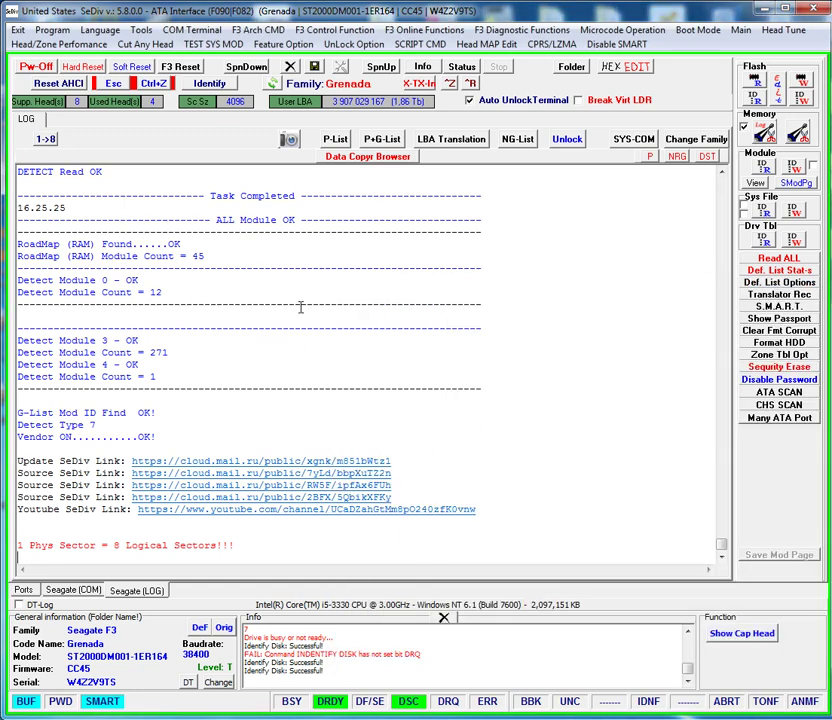
Delete the defects of logical head 1 from all defect lists, with Move Head turned off.
click(779, 282)
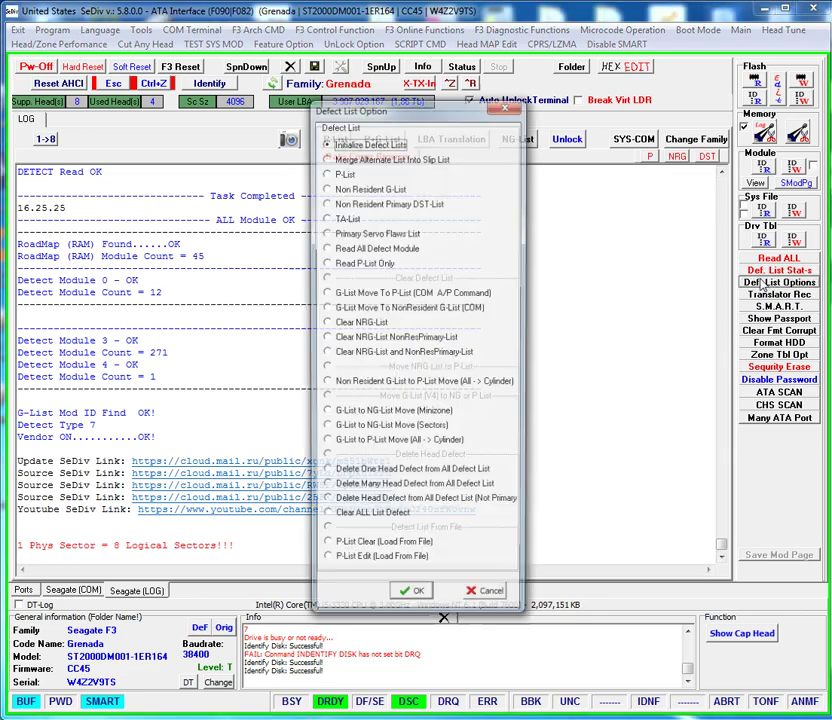
click(390, 474)
click(410, 600)
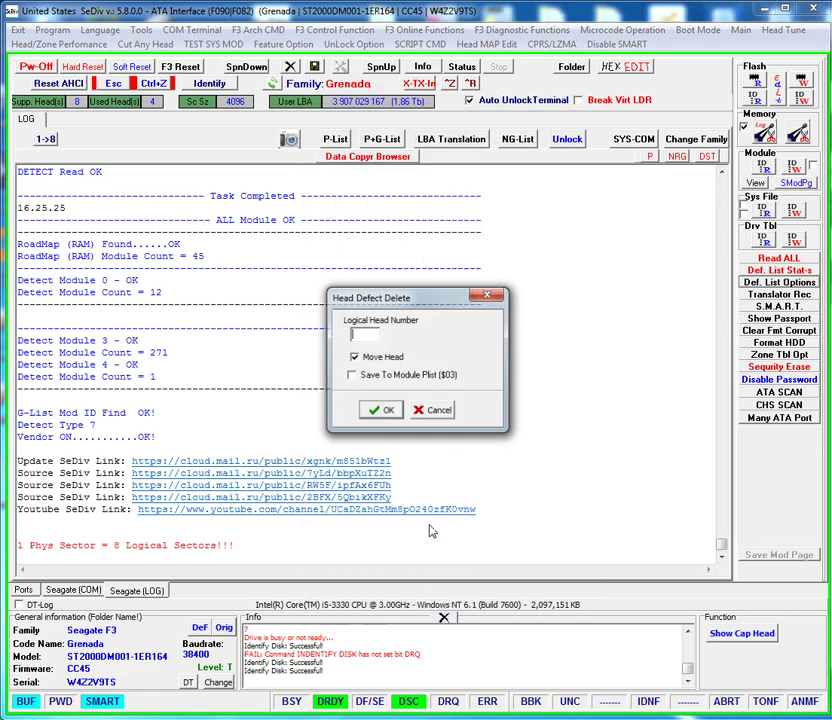
click(380, 358)
click(364, 335)
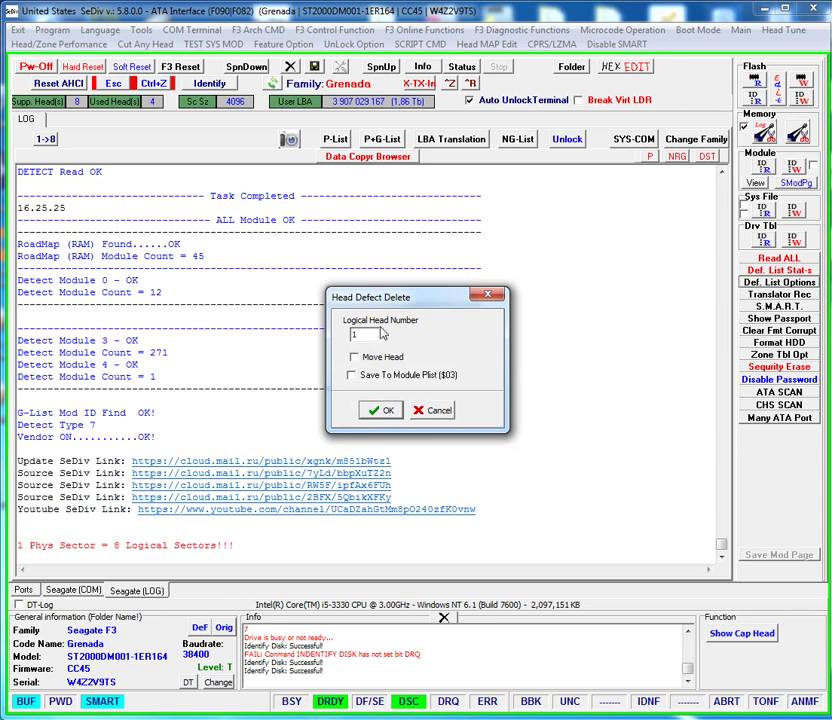
click(381, 410)
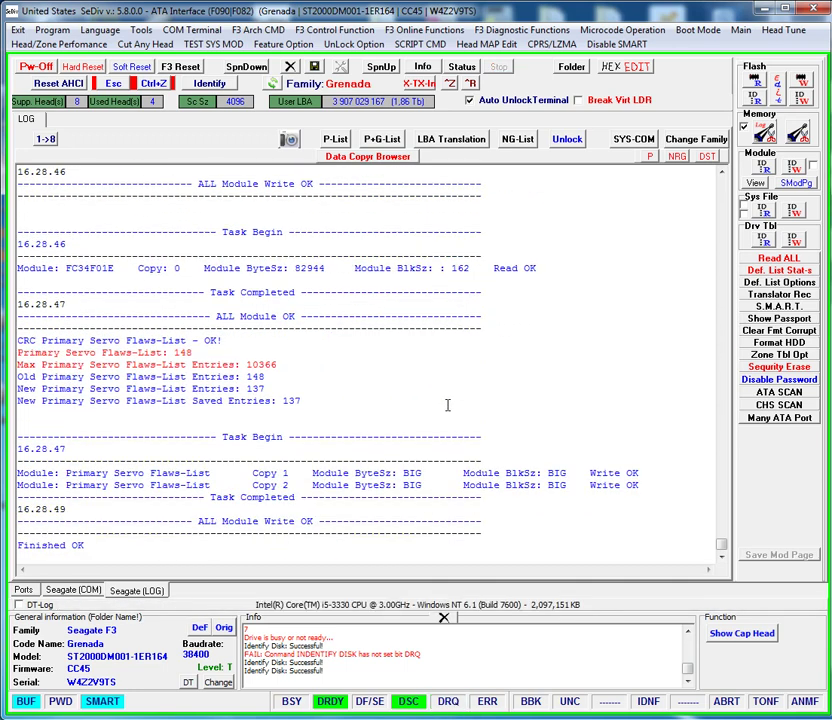
drag(90, 546, 17, 531)
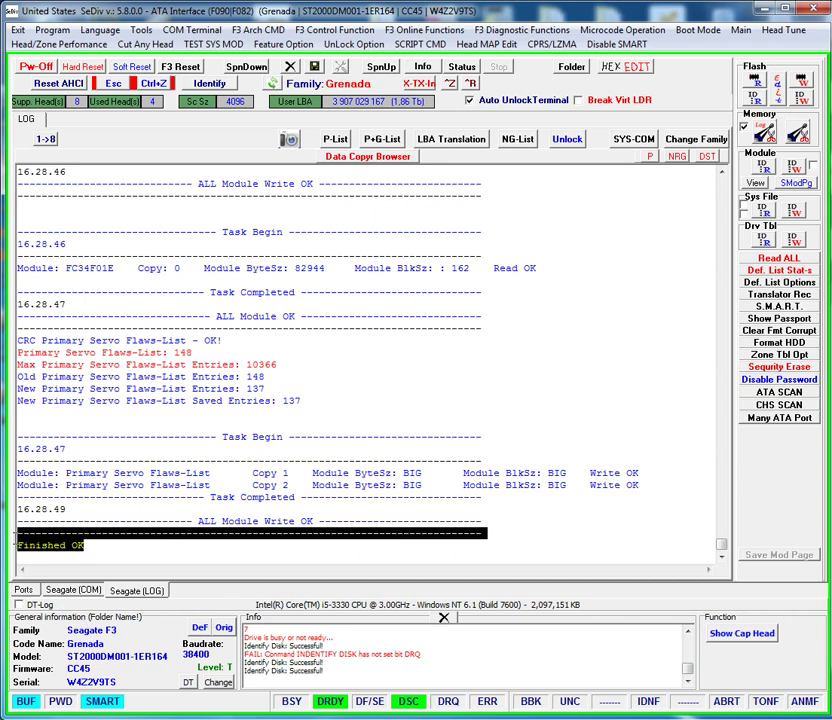
click(40, 548)
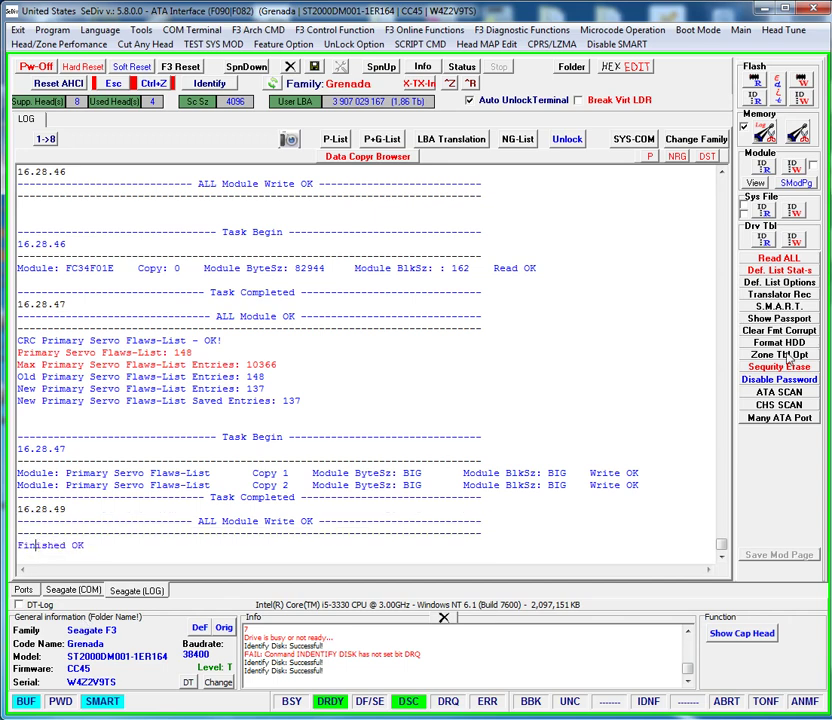
Load the flash passport from the HDD for editing and change the models to ST1000DM001-1ER164 and ST1000DM001.
click(739, 31)
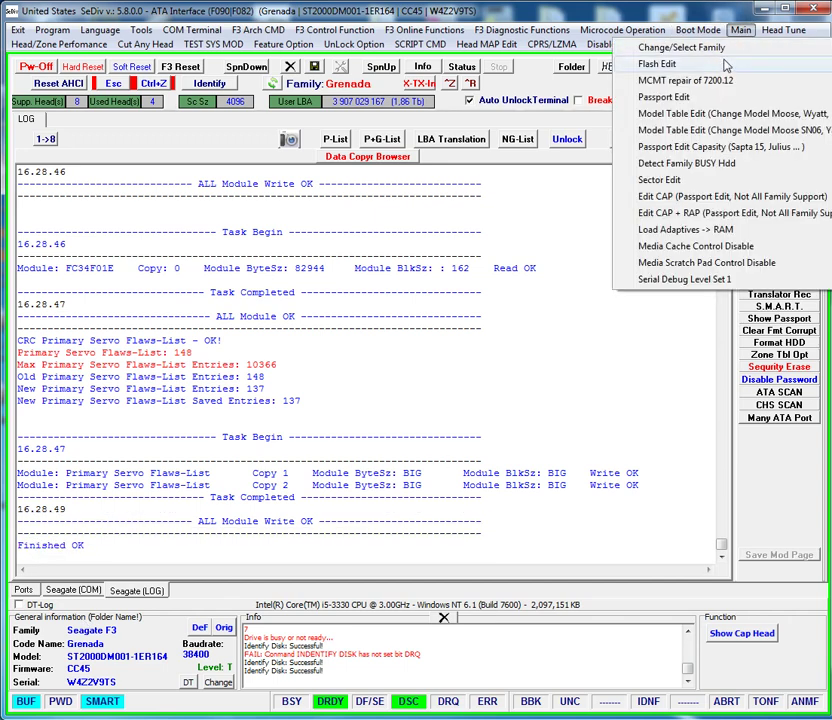
click(657, 63)
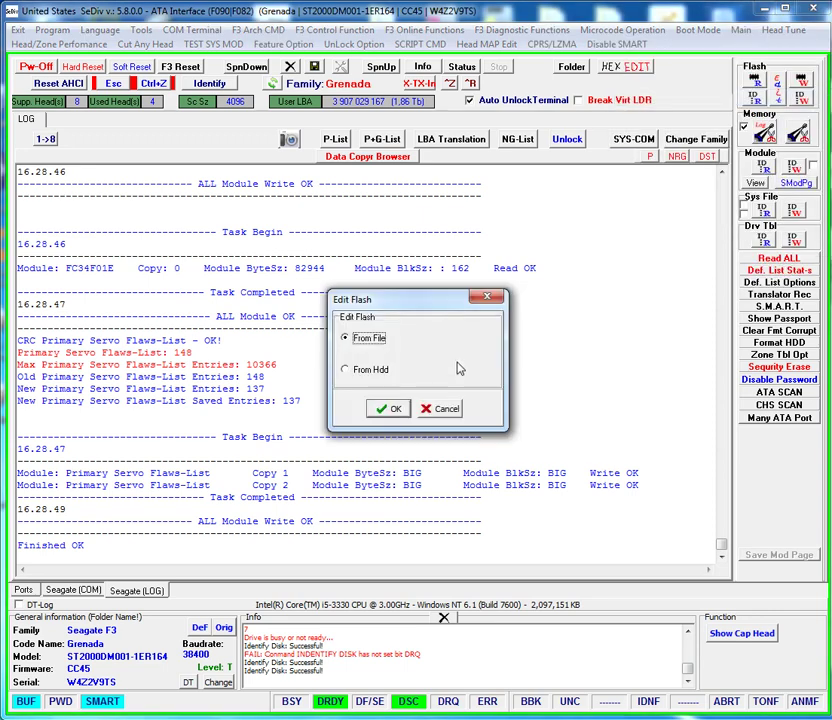
click(350, 370)
click(389, 408)
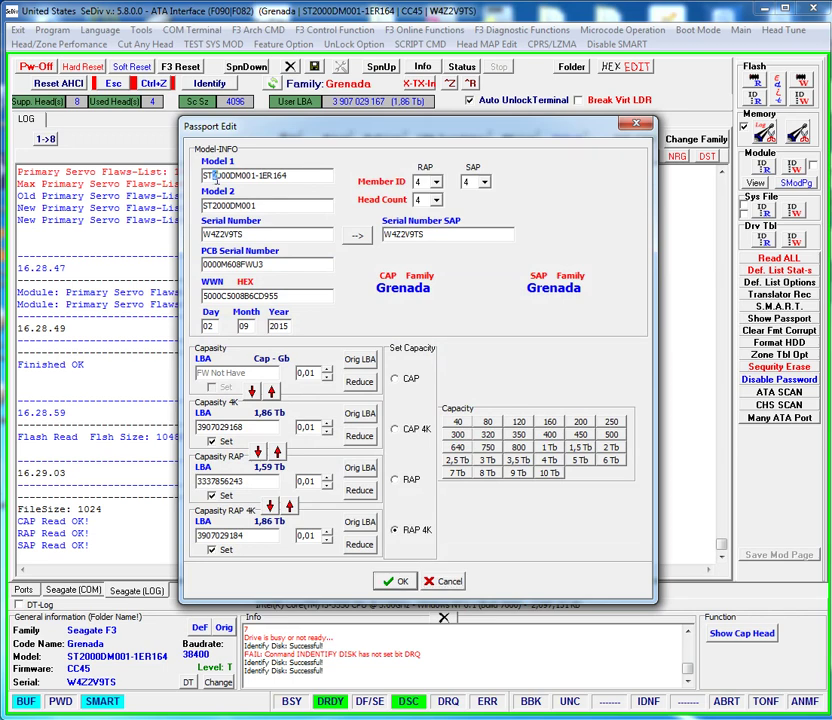
text(1)
click(549, 447)
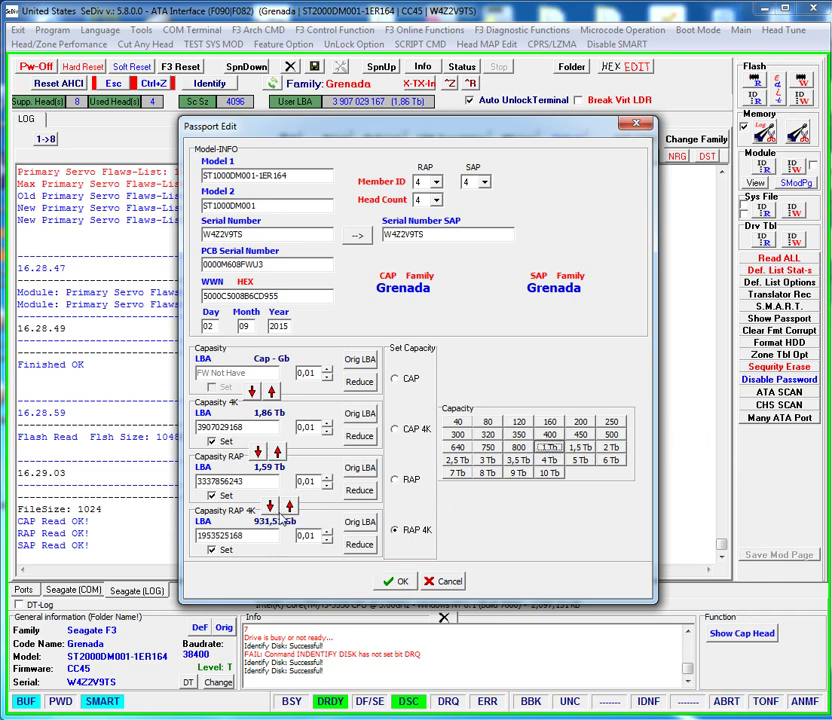
double_click(2, 470)
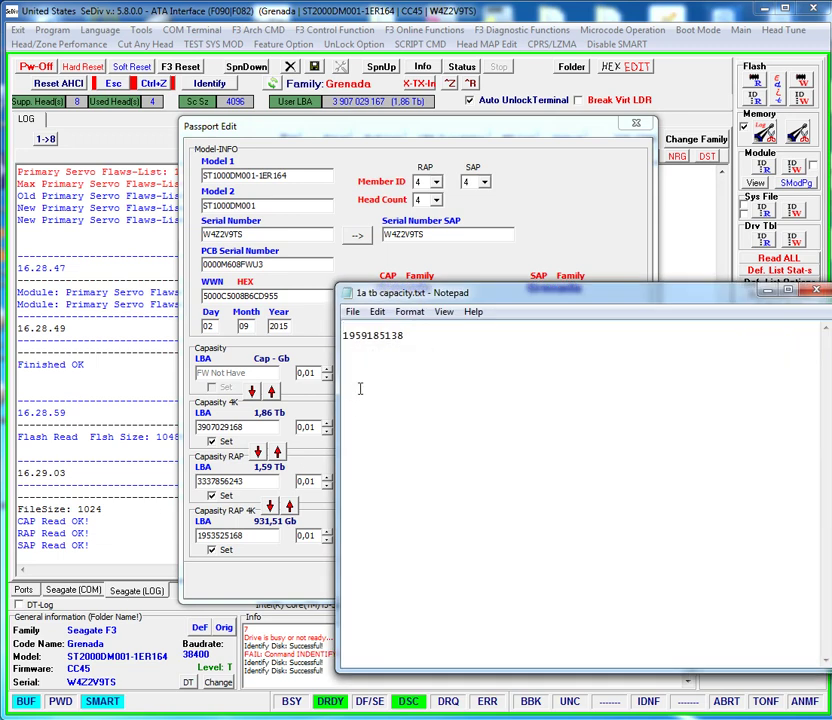
drag(420, 338, 346, 336)
right_click(350, 336)
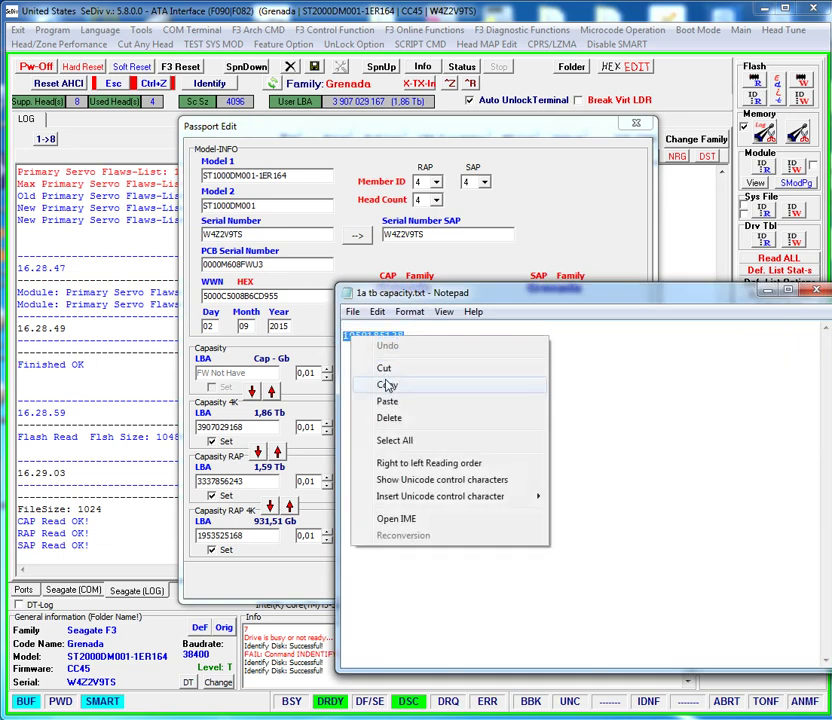
click(388, 386)
click(821, 291)
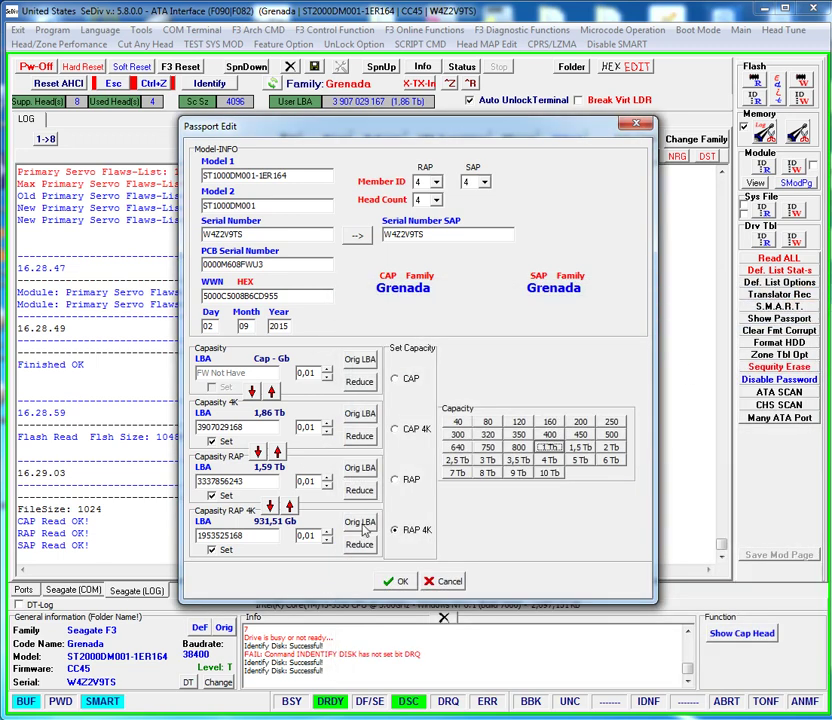
double_click(238, 535)
right_click(238, 537)
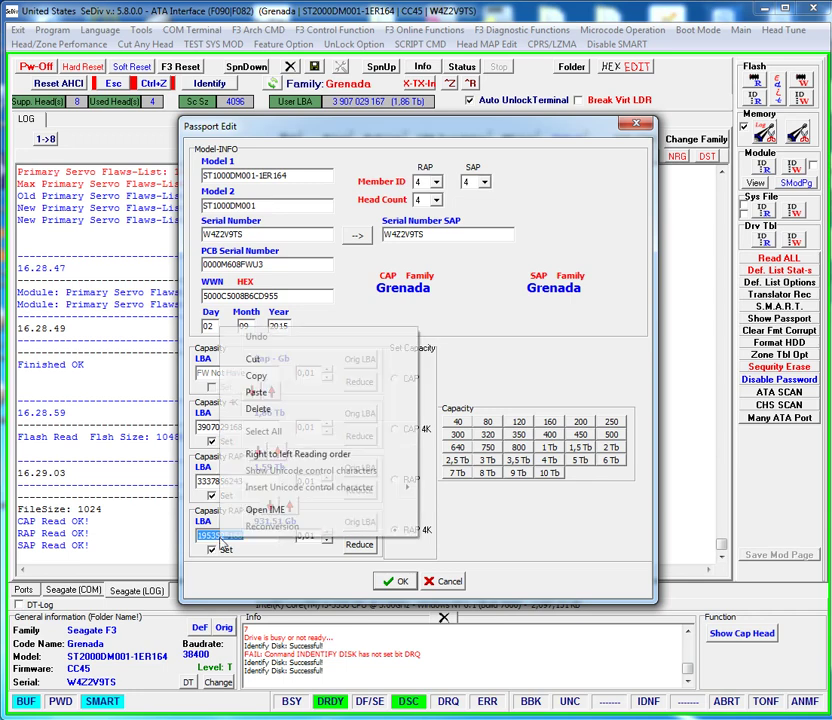
click(262, 392)
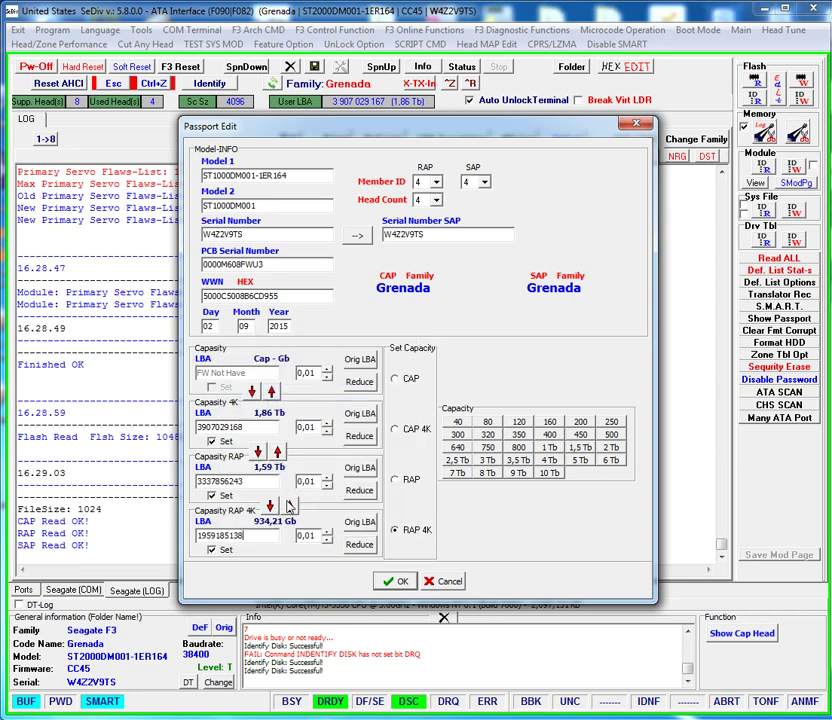
Copy the RAP 4K LBA up to Capacity RAP and Capacity 4K, and save the edited flash as FLASH_Edit.bin.
click(288, 505)
click(277, 451)
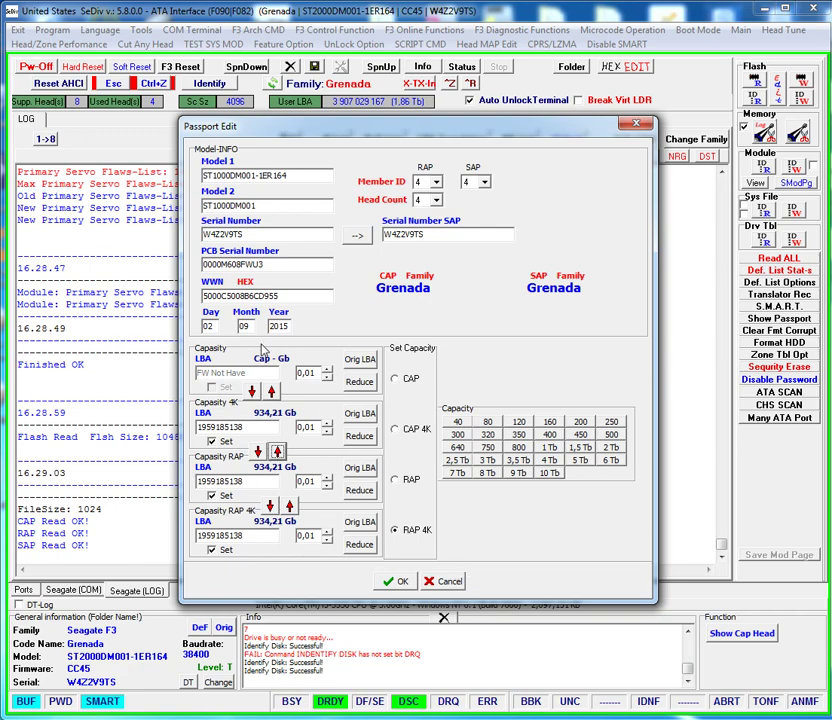
click(399, 581)
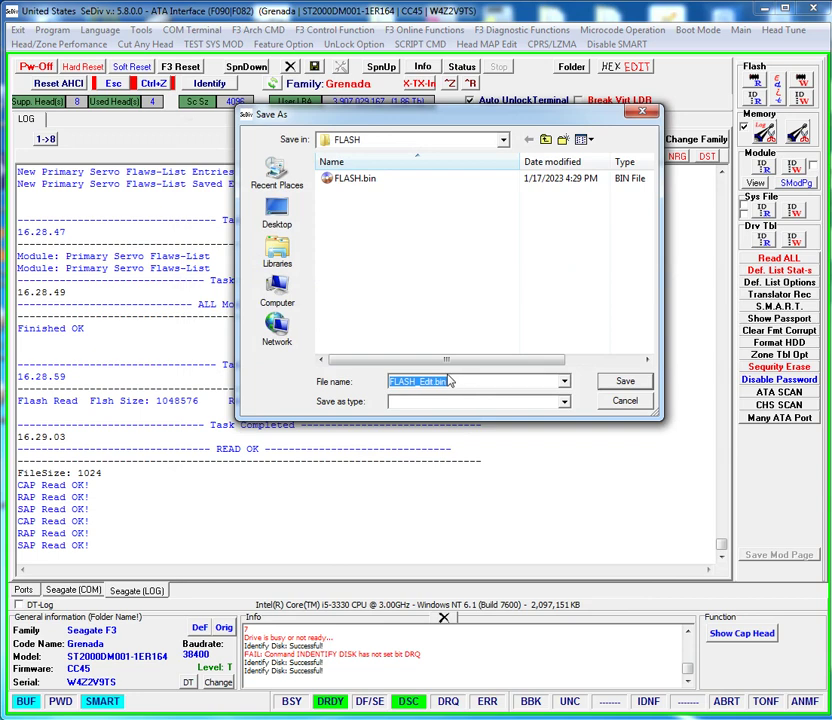
click(625, 381)
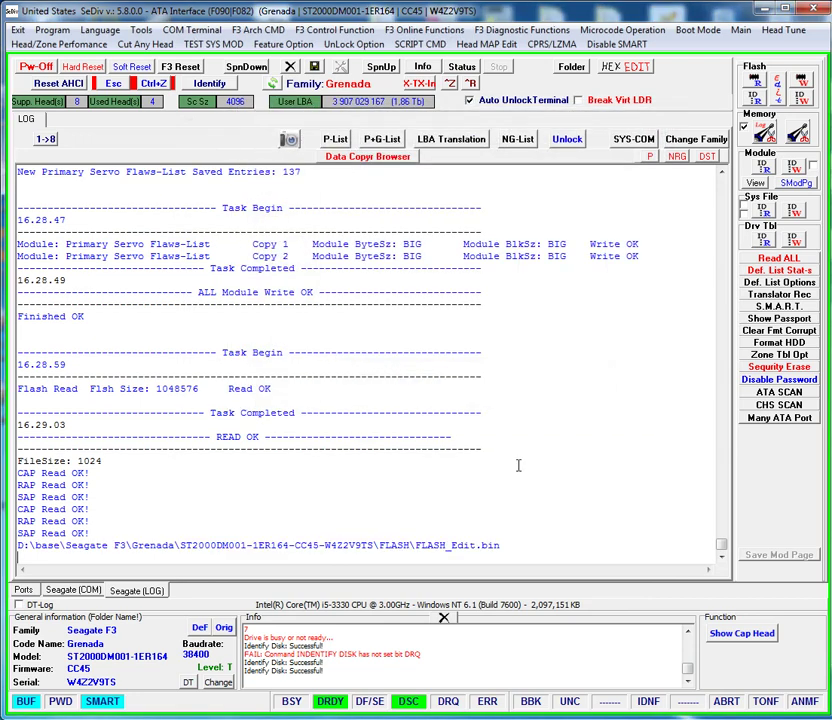
Copy the path of FLASH_Edit.bin from the log and set it as the ROM module path for a boot mode ROM write.
drag(505, 546, 22, 548)
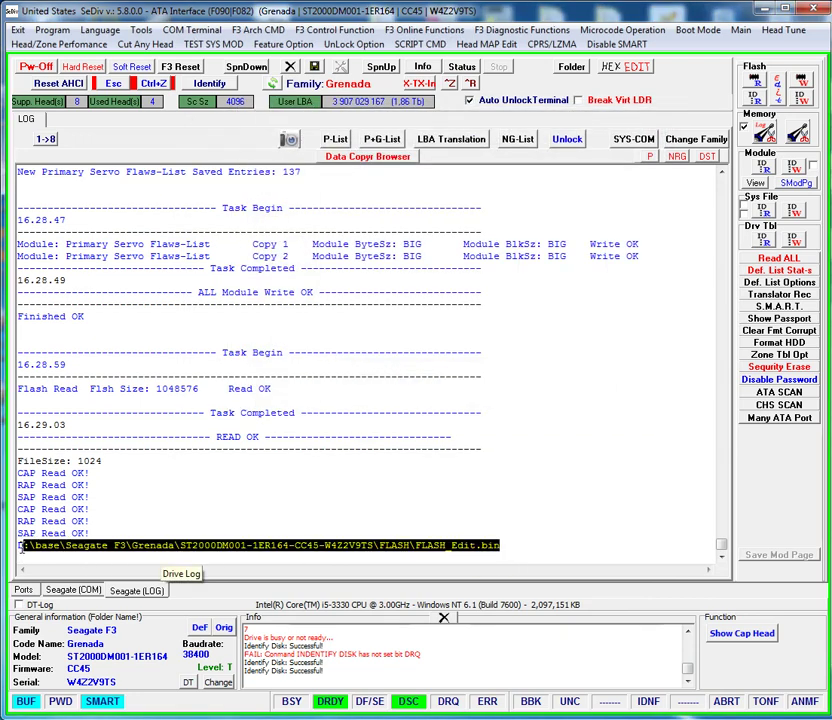
right_click(48, 549)
click(62, 557)
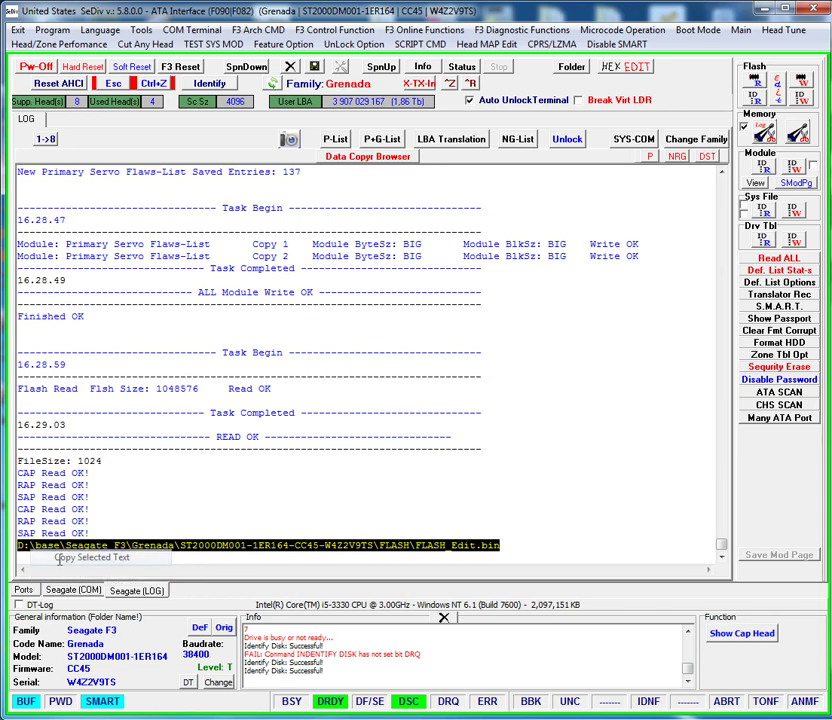
click(804, 84)
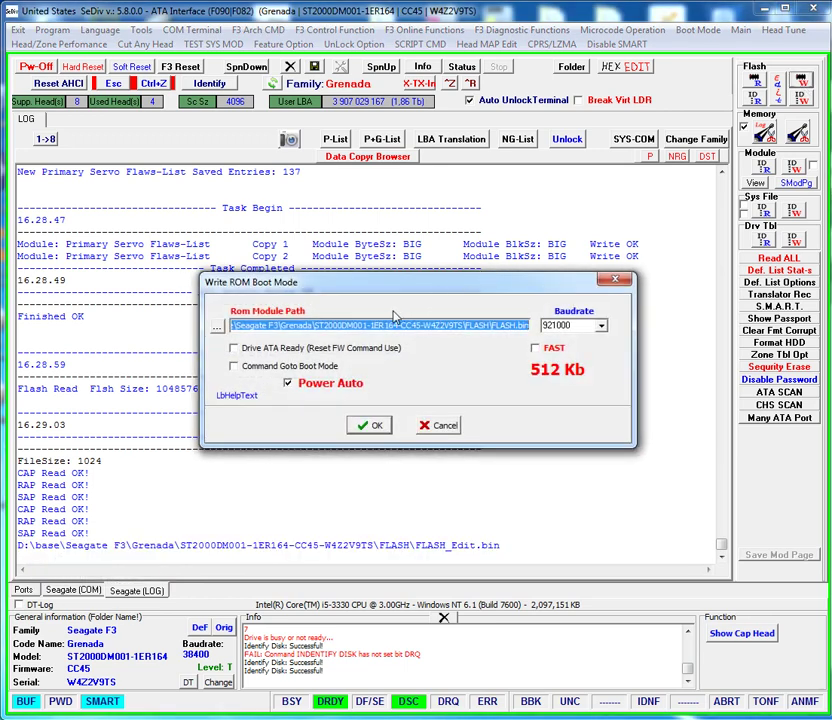
right_click(482, 326)
click(510, 398)
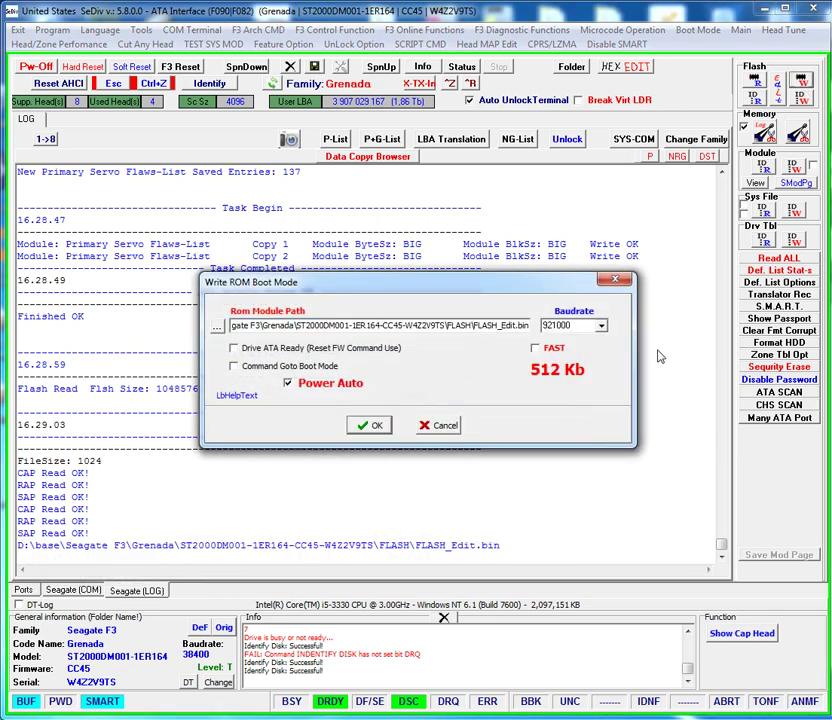
Set the baudrate to 921600 and write the edited flash to the drive's ROM.
click(601, 325)
click(566, 432)
click(369, 425)
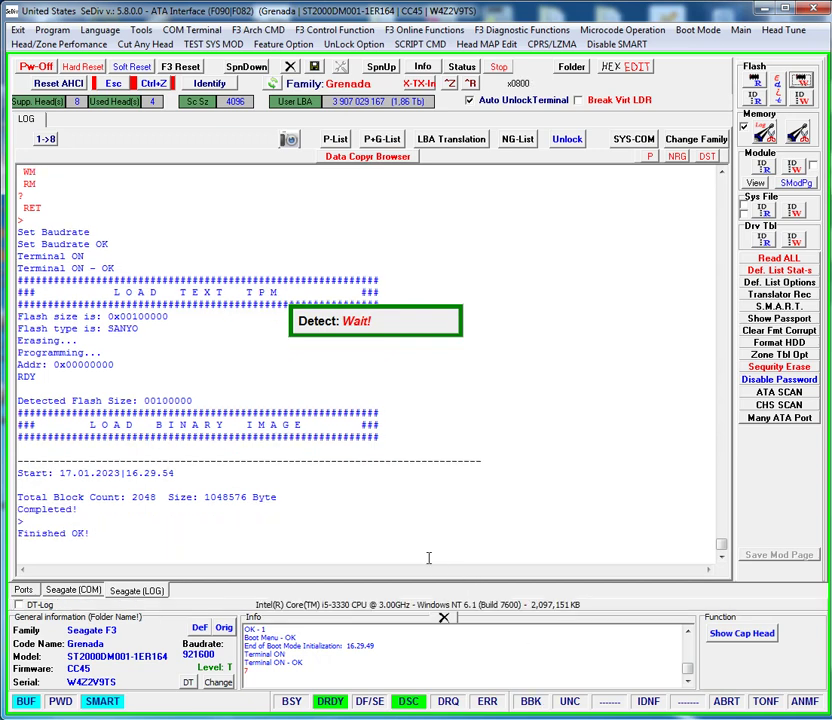
drag(115, 533, 274, 534)
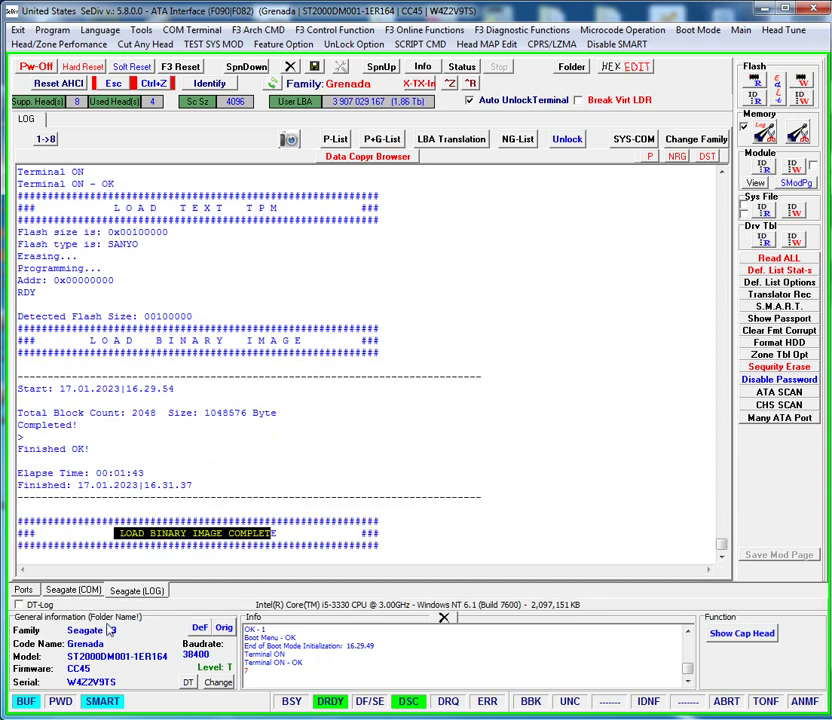
Switch to the Seagate COM terminal and clear its log.
click(23, 591)
click(70, 591)
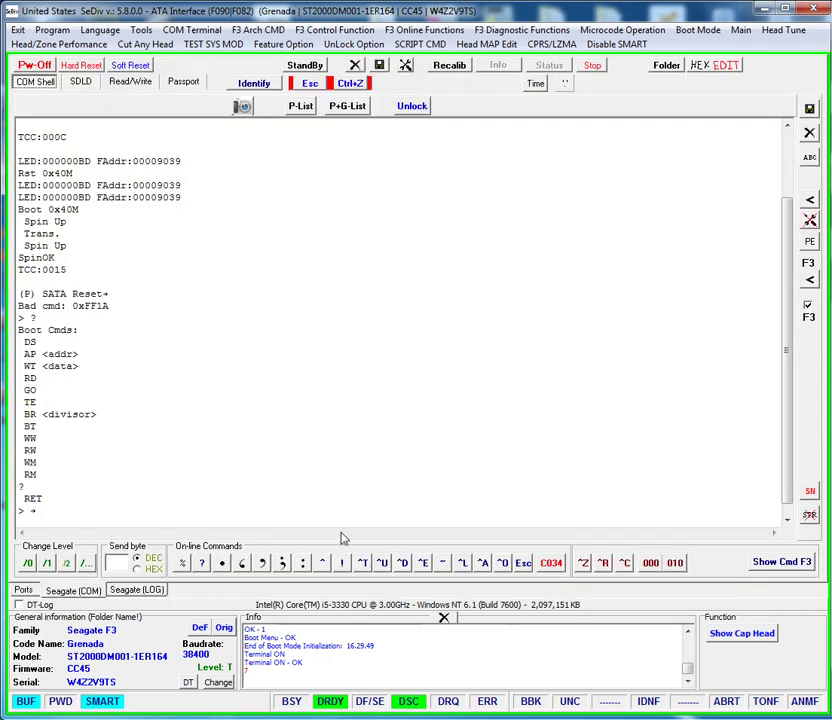
click(355, 65)
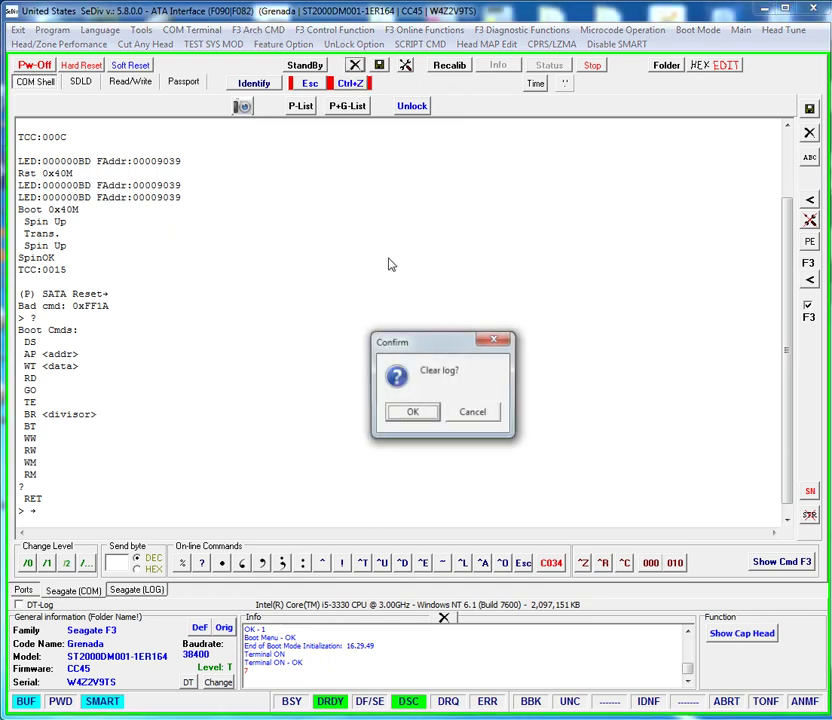
click(420, 424)
Power the drive off and back on, and regenerate the translator with the P-List.
click(33, 65)
click(33, 65)
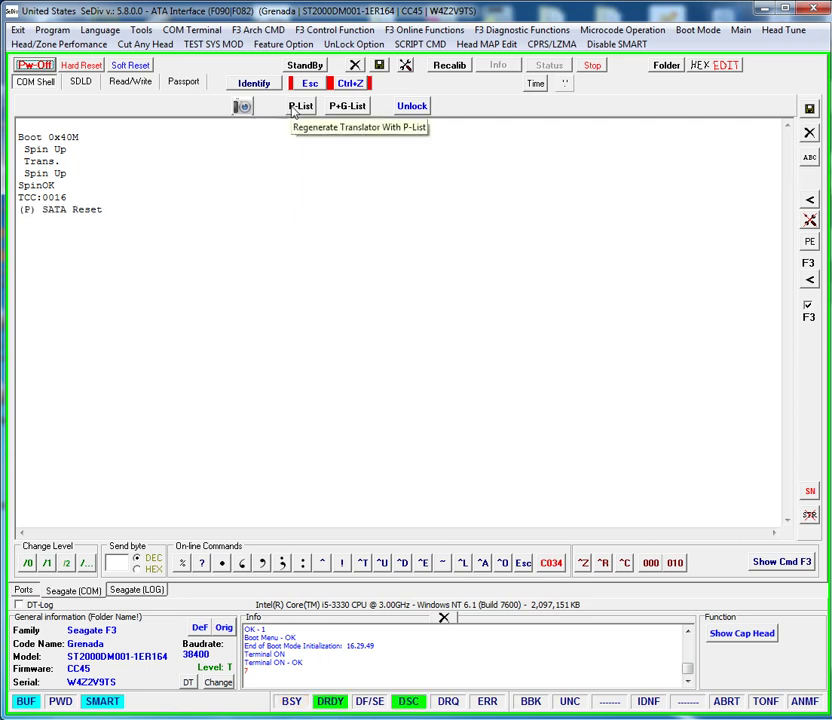
click(294, 112)
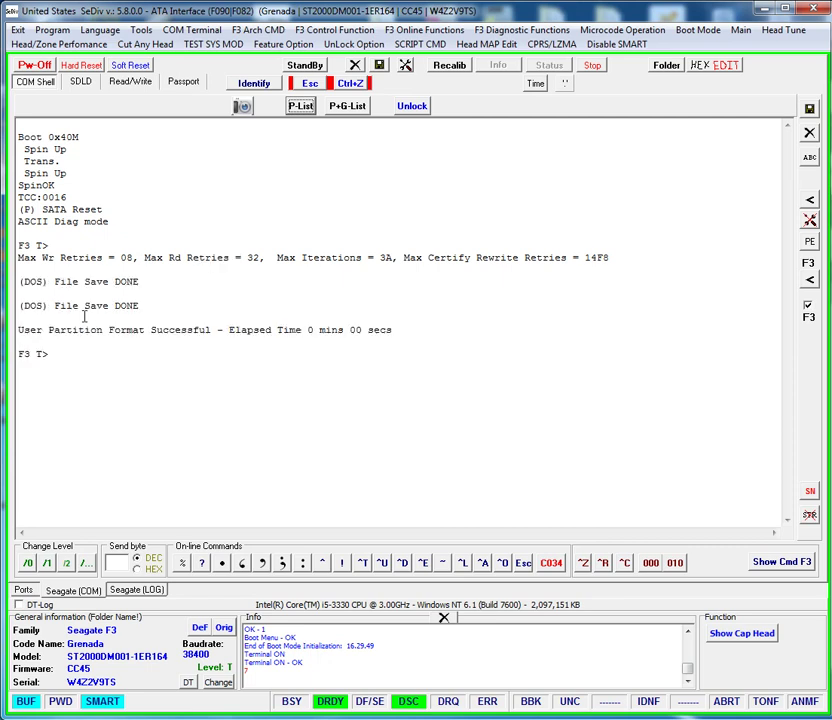
Power-cycle the drive with its terminal log cleared, and auto-detect it again over the configured ports.
drag(52, 362, 11, 244)
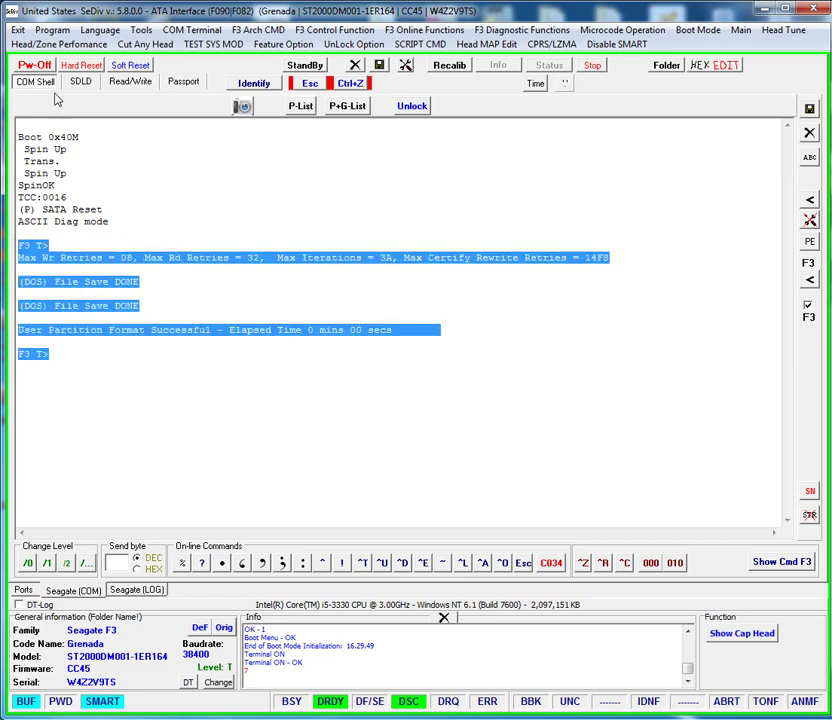
click(38, 65)
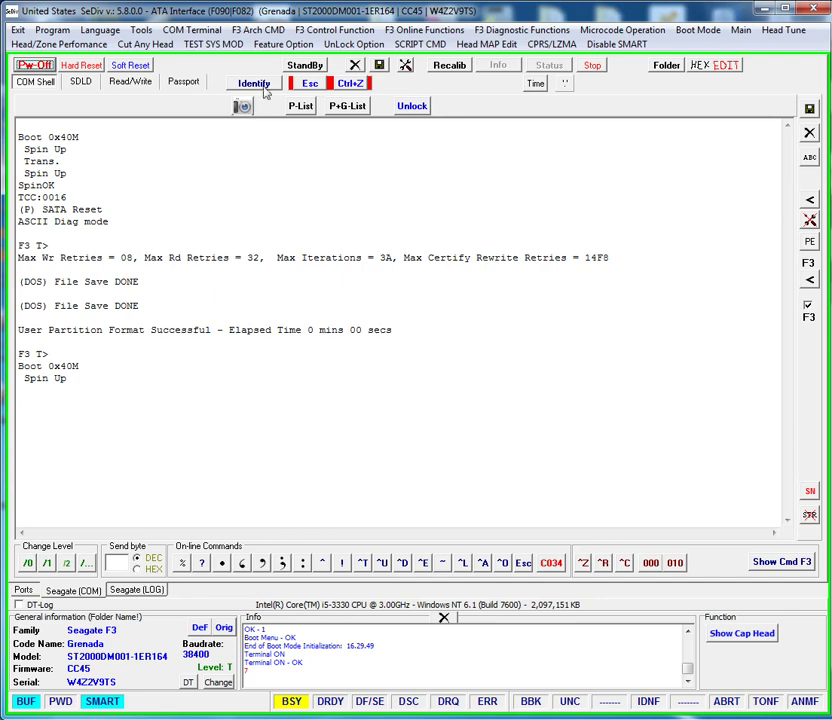
click(355, 65)
click(411, 412)
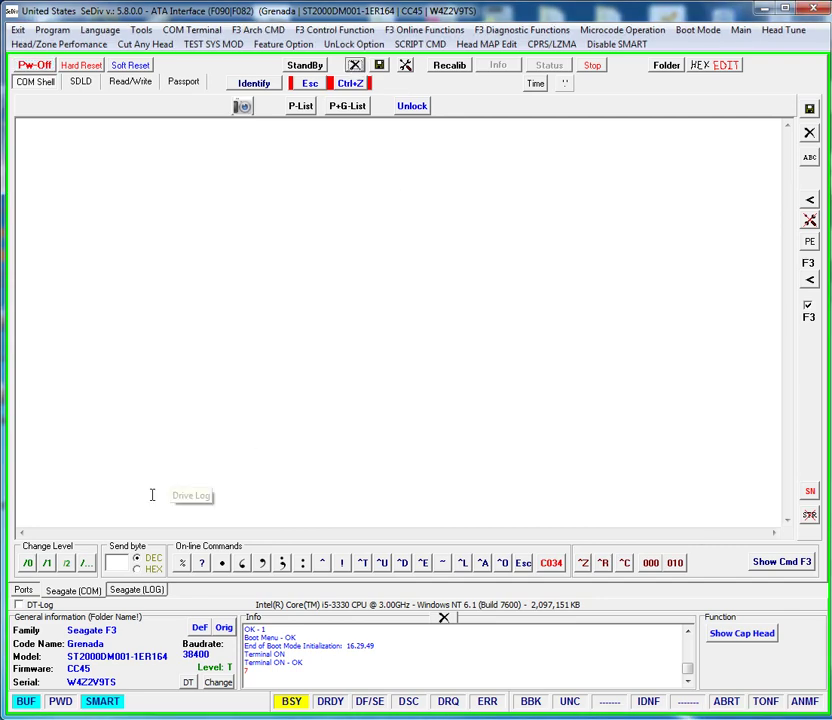
click(24, 590)
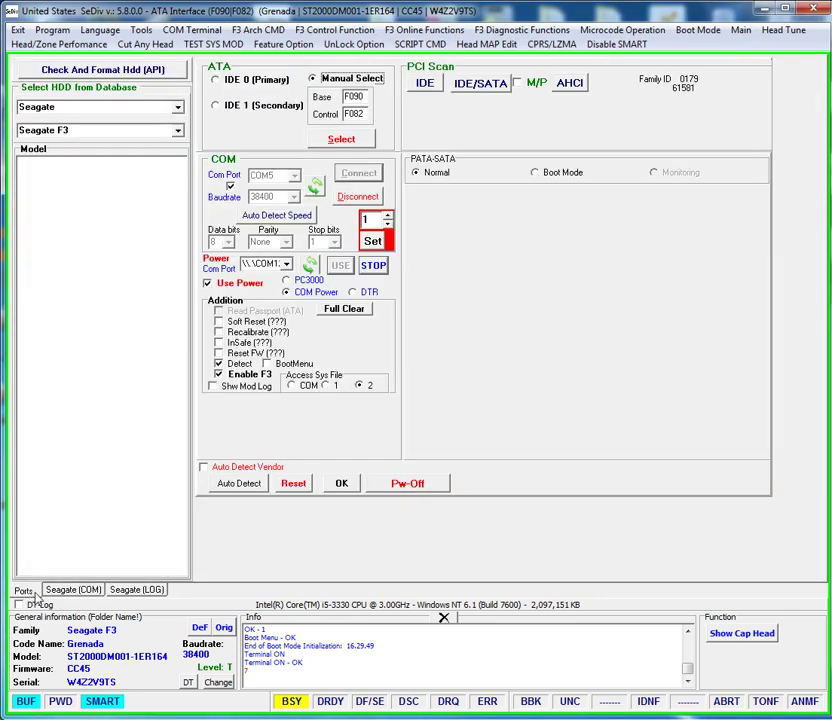
click(230, 484)
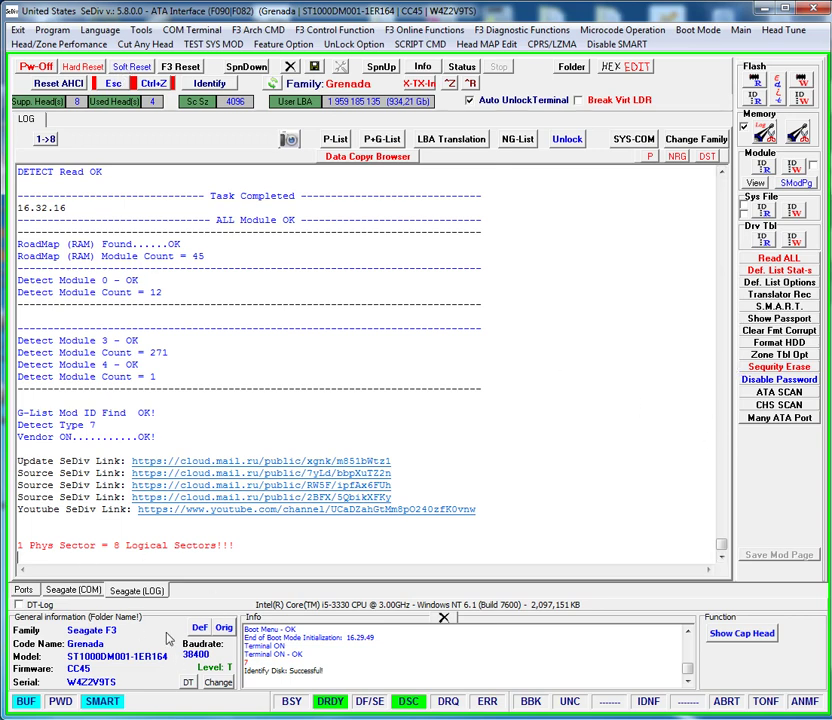
Read the drive's flash with the ATA (Hdd Ready) option and check the saved files in the drive's folder.
click(757, 84)
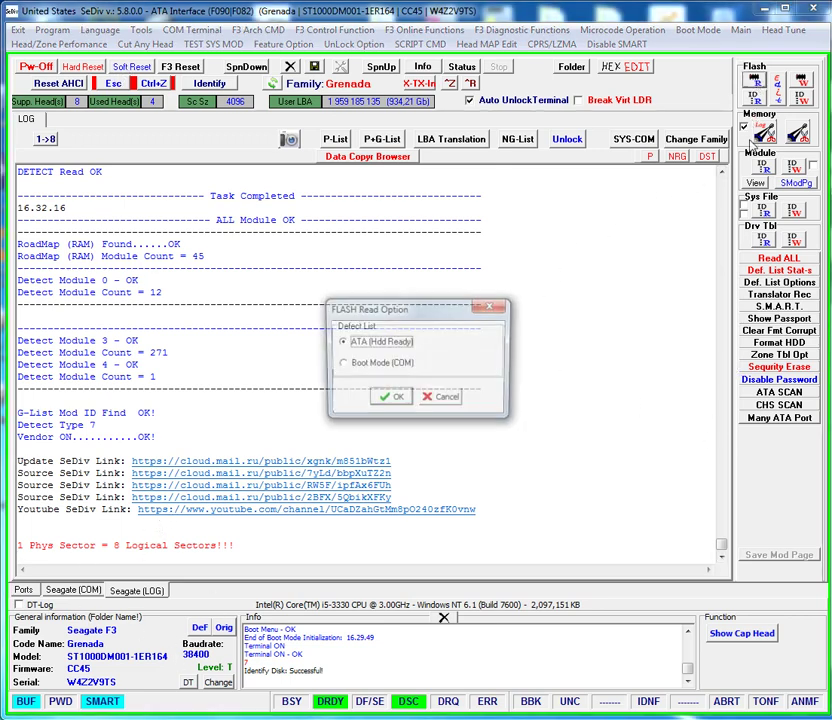
click(394, 396)
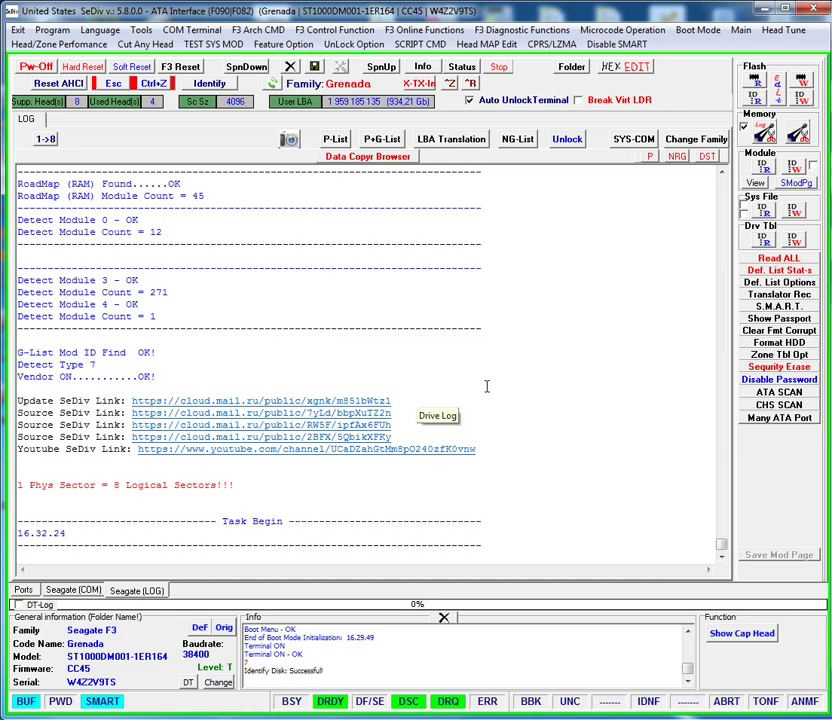
click(570, 67)
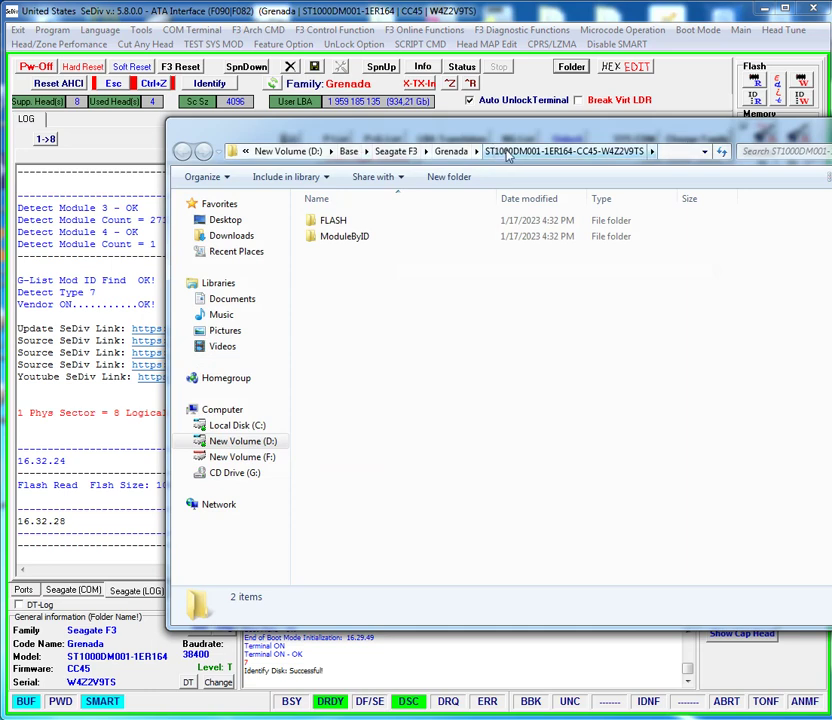
click(831, 124)
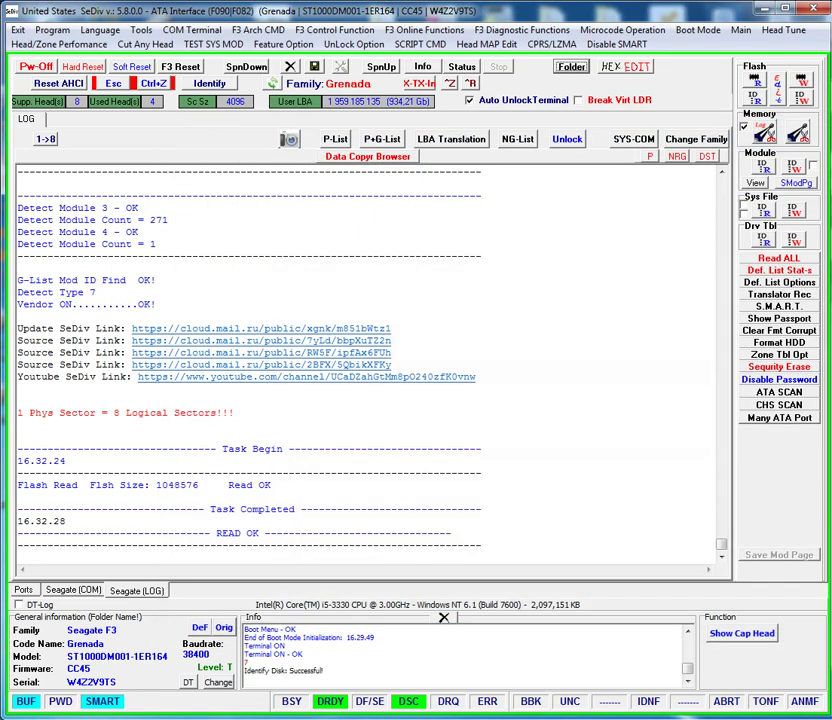
Build the zone table with auto detect and select all zones belonging to head 1.
click(779, 354)
click(372, 329)
click(389, 438)
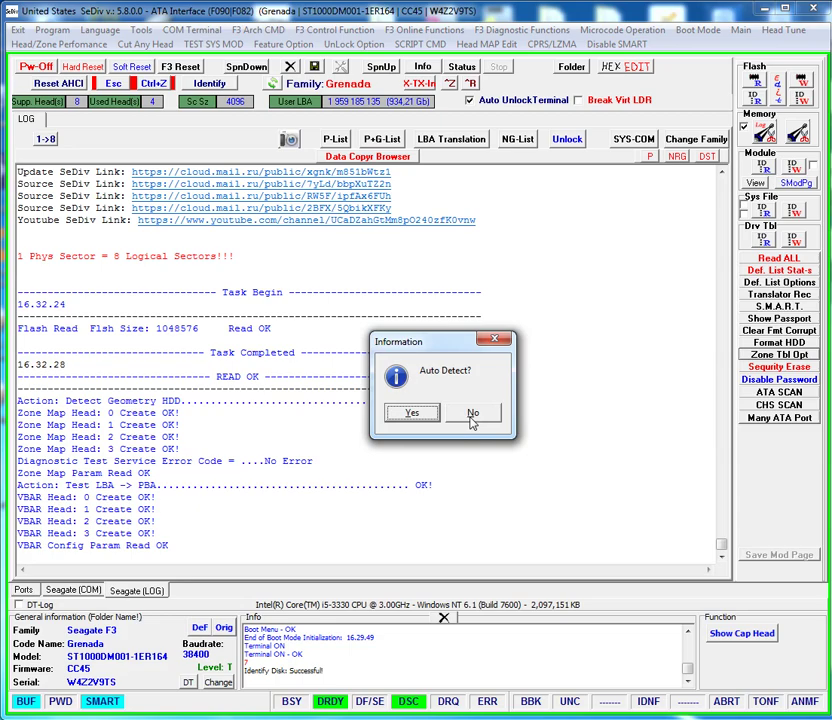
click(420, 414)
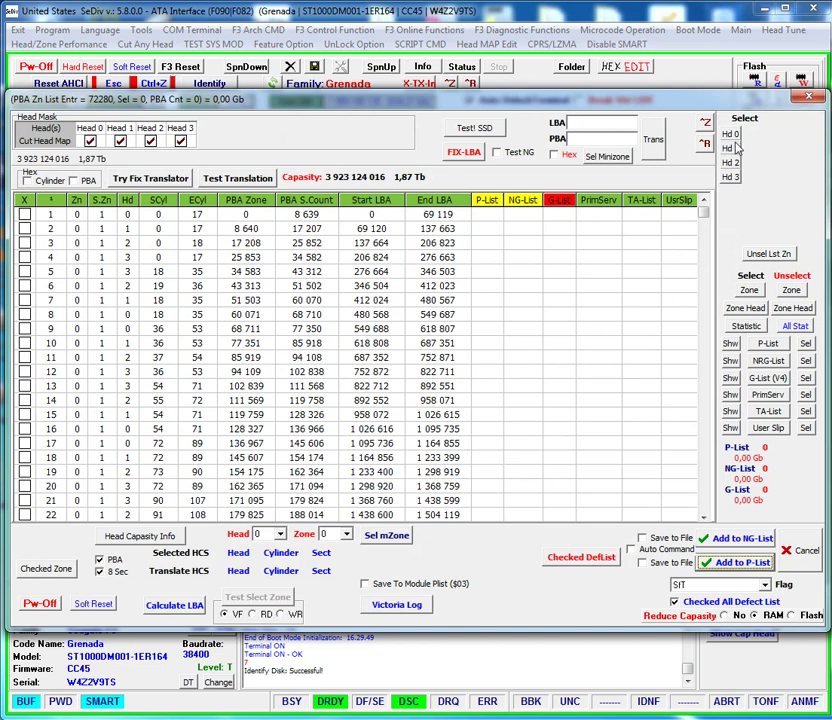
click(733, 148)
Switch to Notepad, write the note "head 1 is bad", and return to the zone table.
key(alt+Tab)
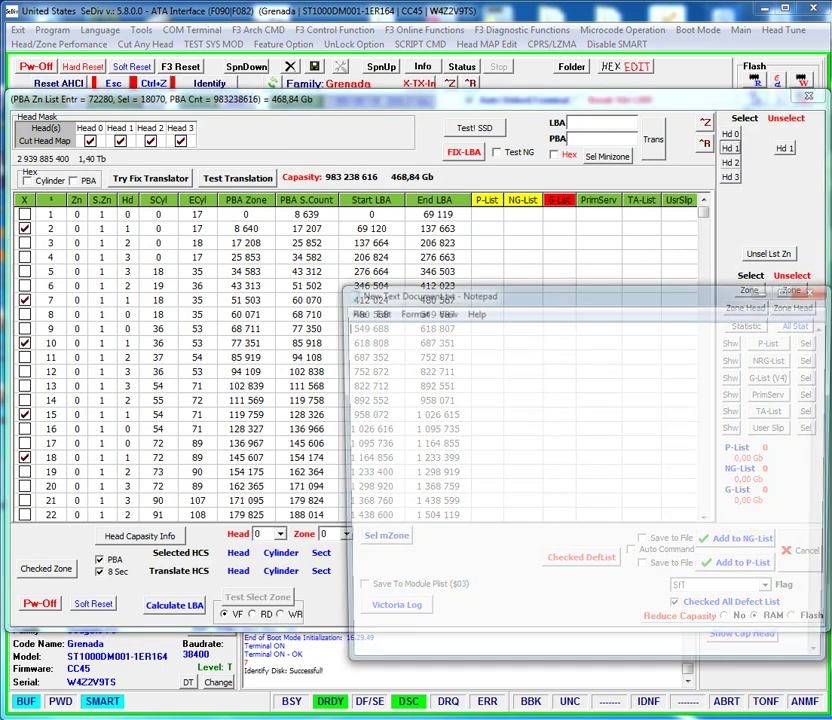
text(head 1 is bad)
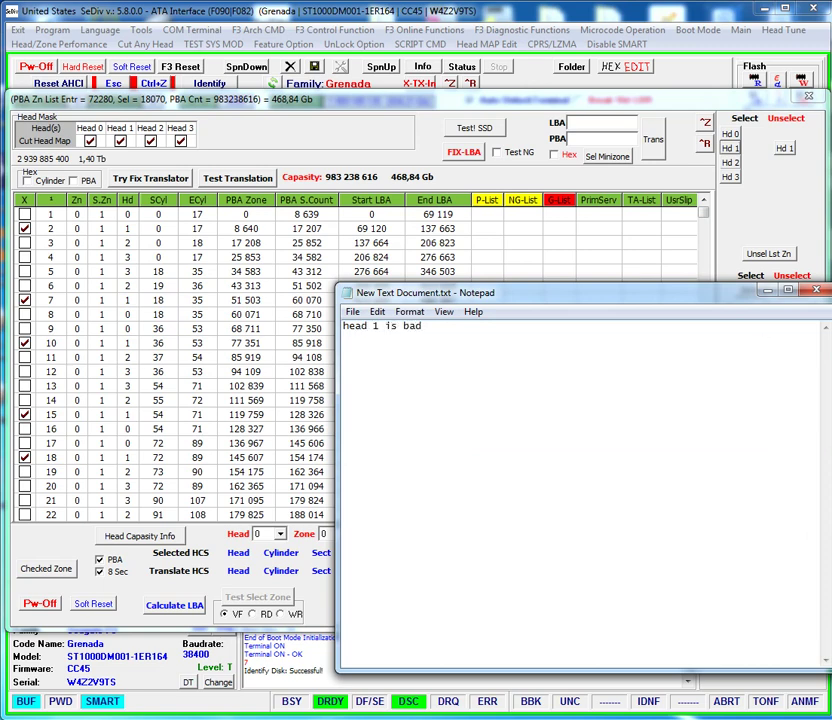
click(768, 291)
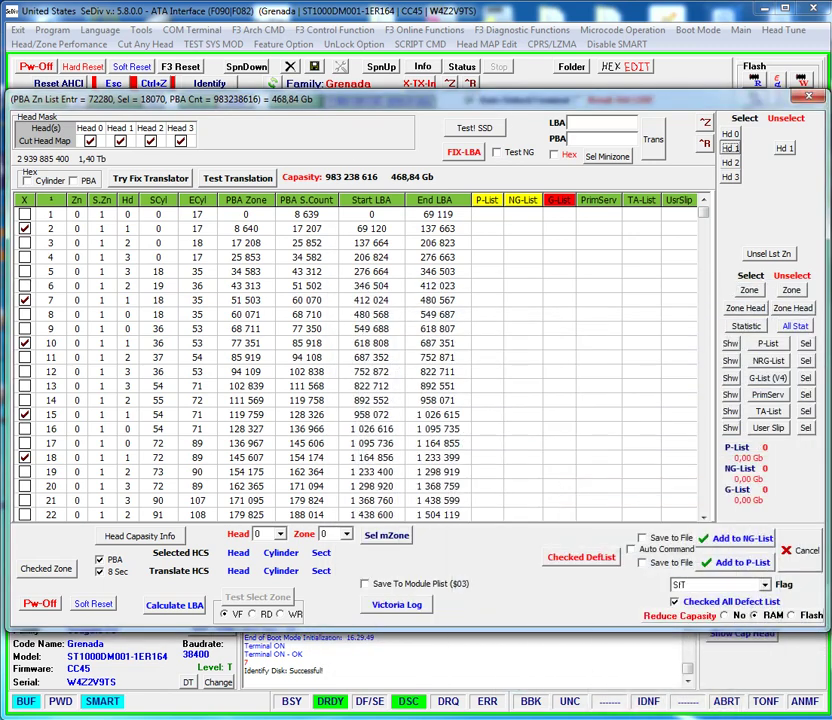
Add the selected head 1 zones to the NG-List and dismiss the passport editor without saving.
click(743, 540)
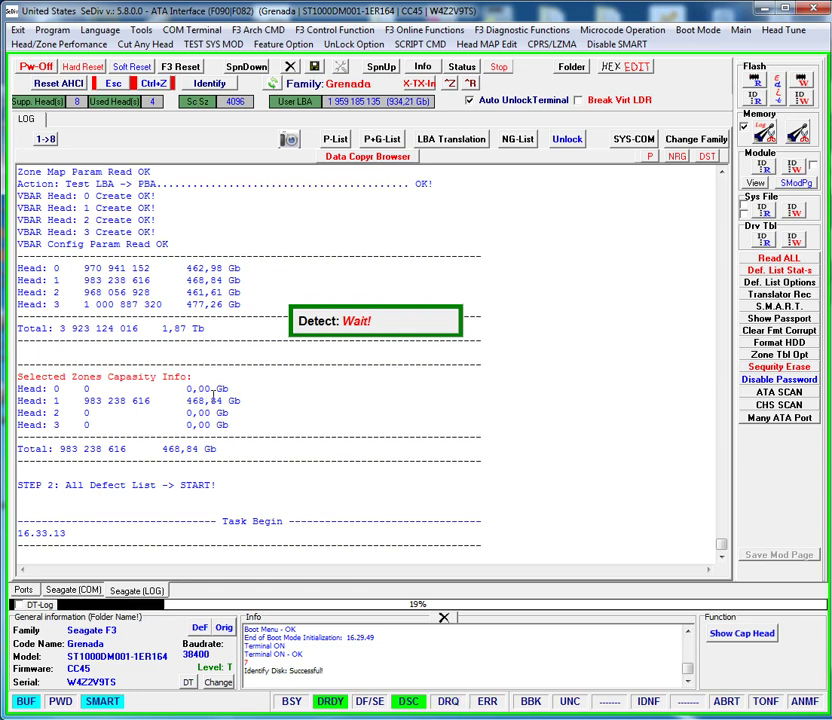
drag(114, 400, 265, 403)
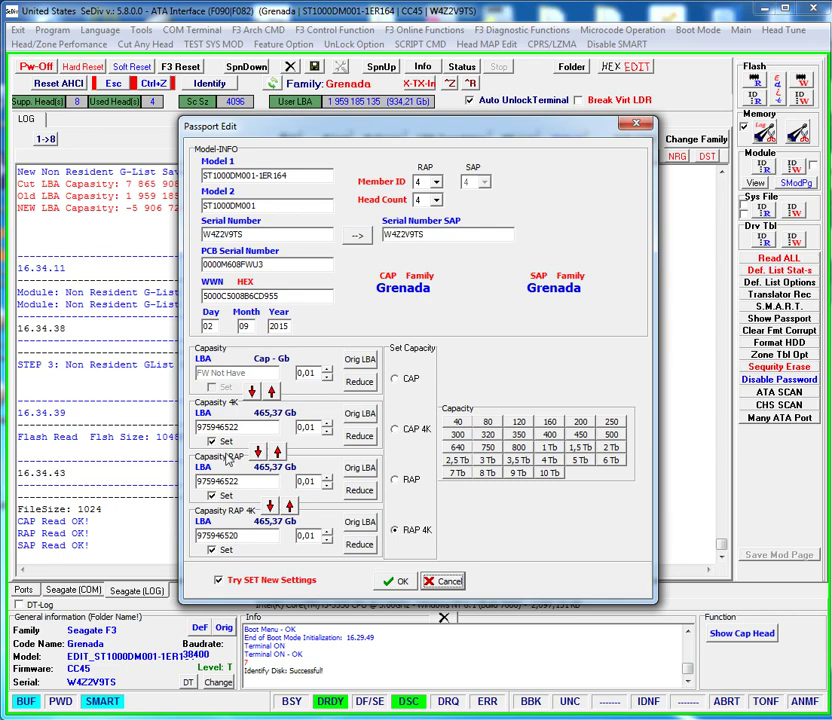
click(446, 581)
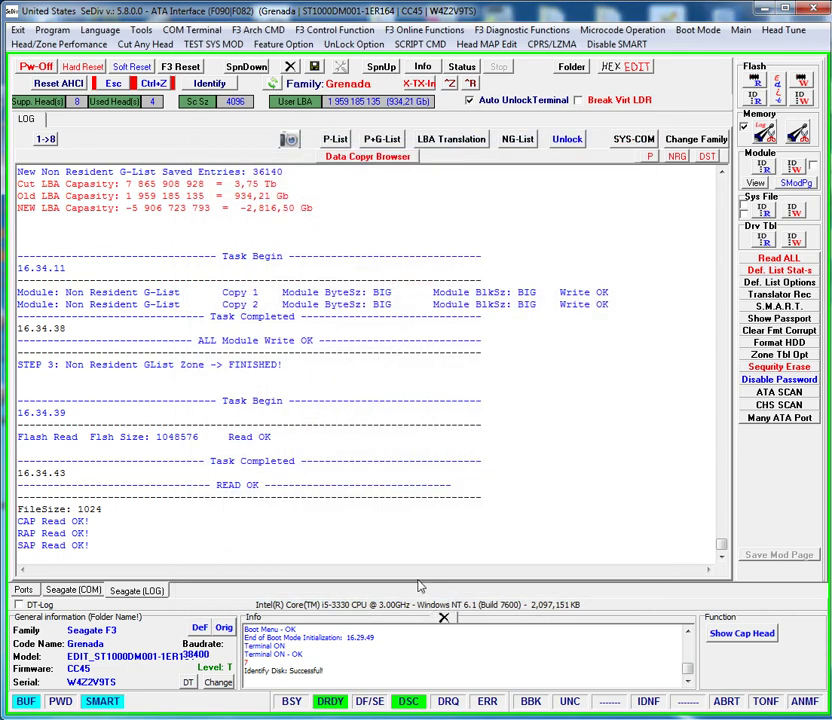
Clear the Seagate COM terminal log and format the user partition with the command m0,6,3,,,,,22.
click(73, 590)
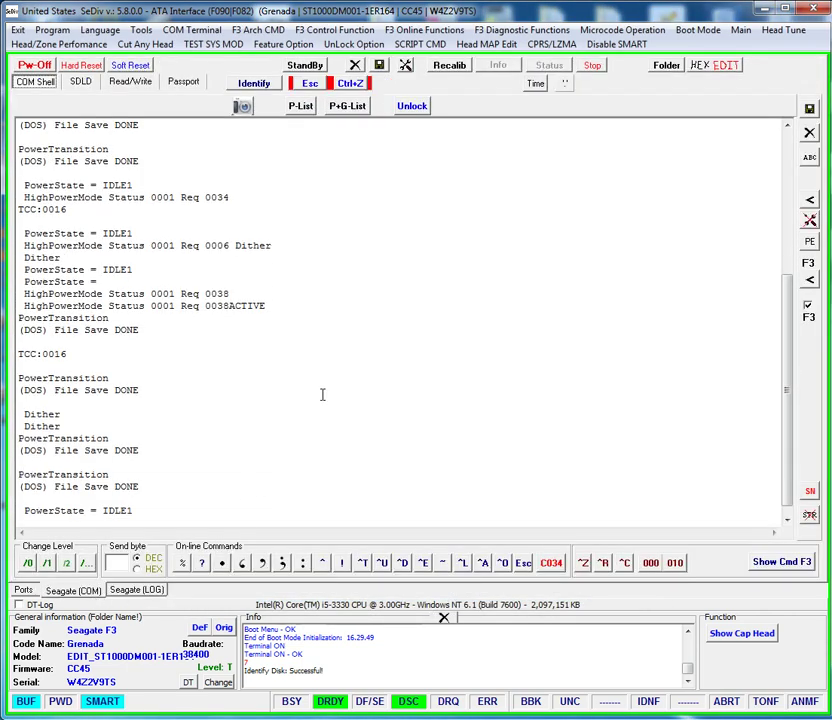
click(355, 65)
click(412, 413)
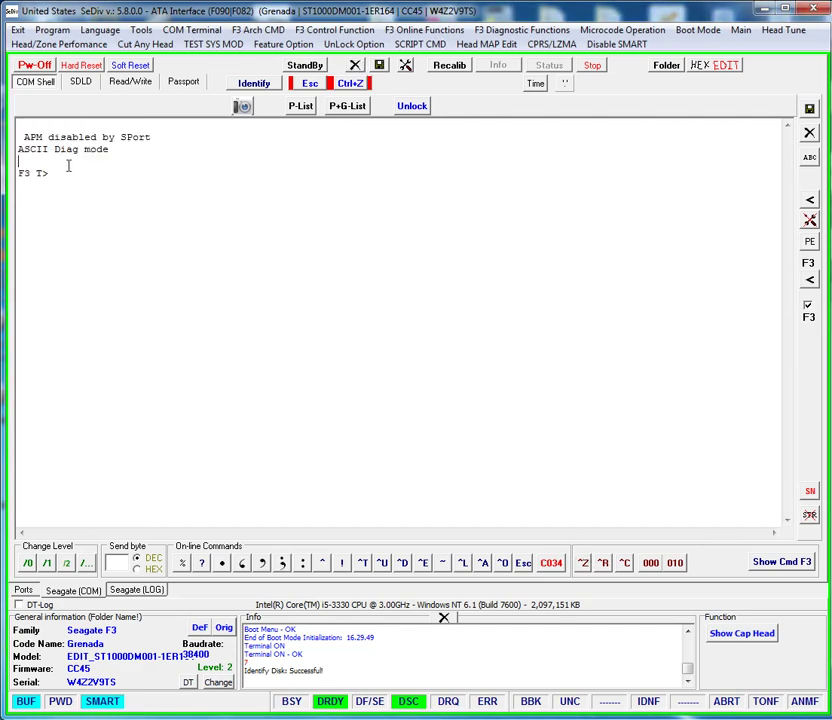
text(m0,6,3,,,,,22)
key(Return)
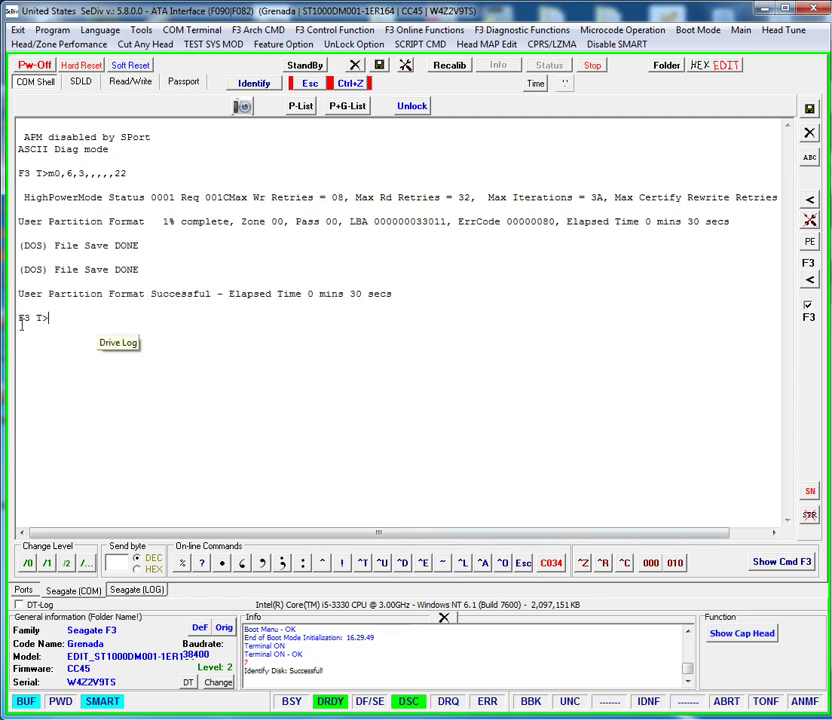
Power-cycle the drive with its log cleared, and list the head/zone performance table before returning to online mode.
click(22, 67)
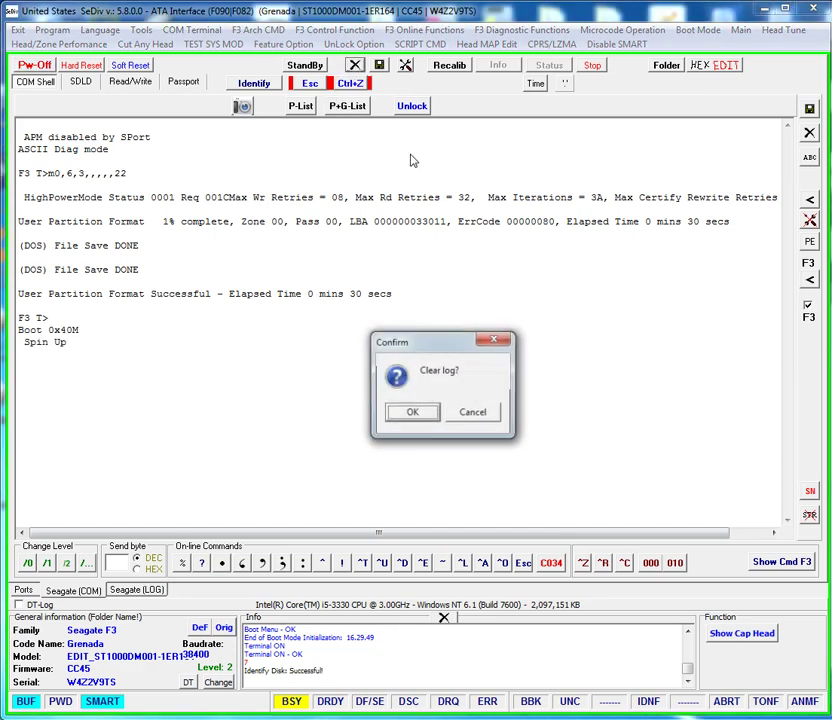
click(411, 411)
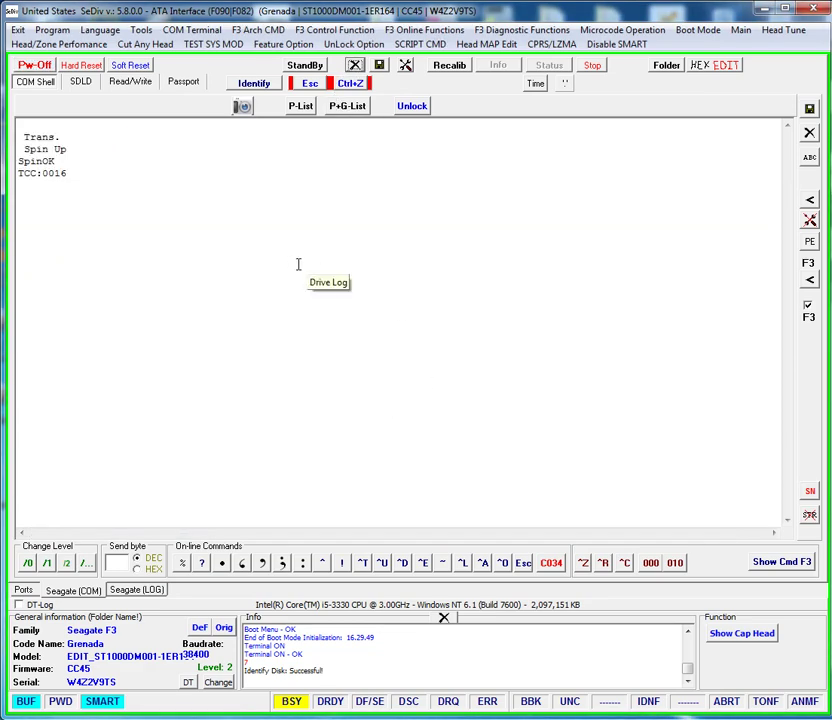
click(70, 44)
mouse_move(108, 128)
click(185, 144)
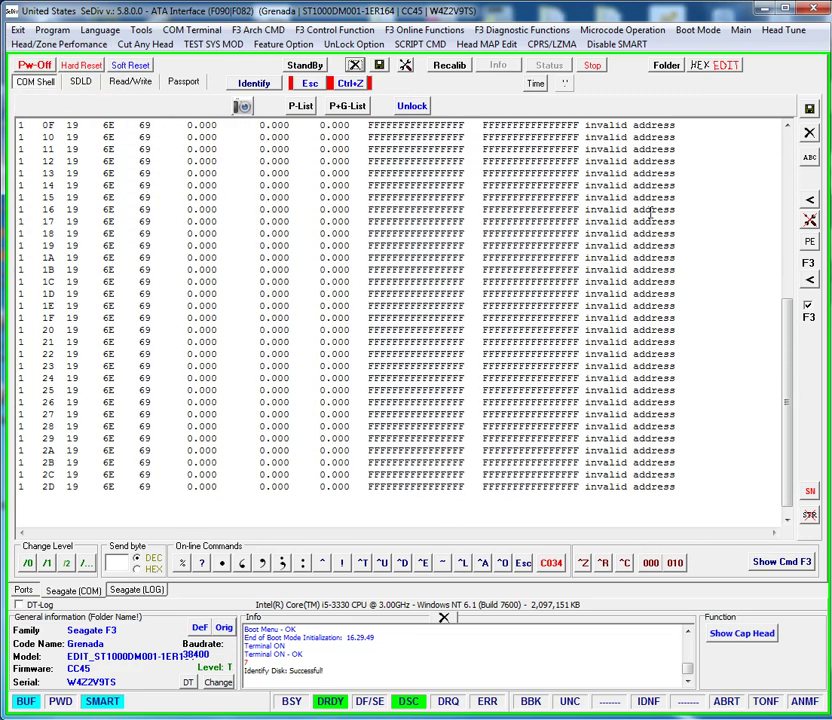
click(602, 565)
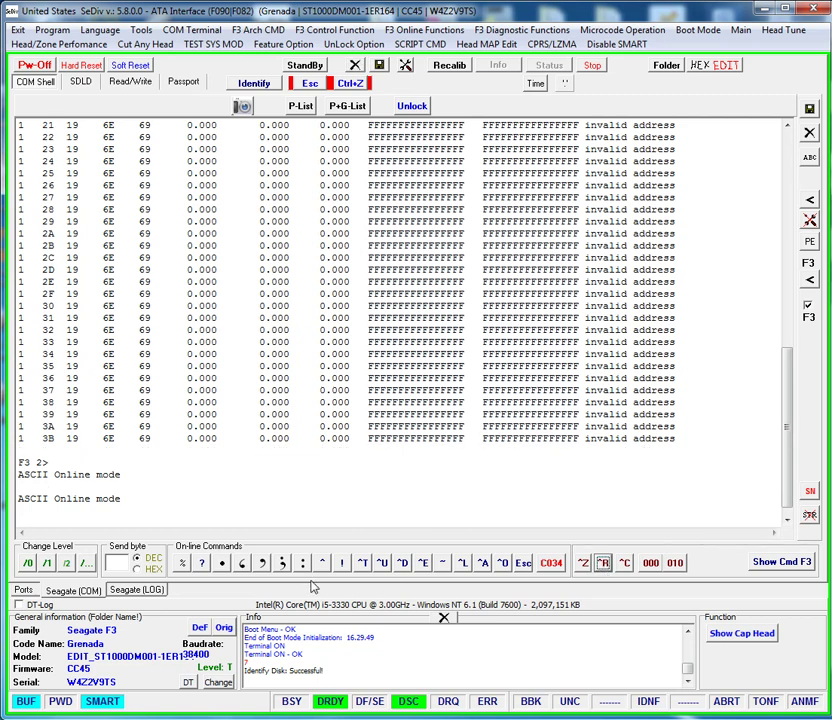
Run a security erase on the drive and disable its password.
click(143, 591)
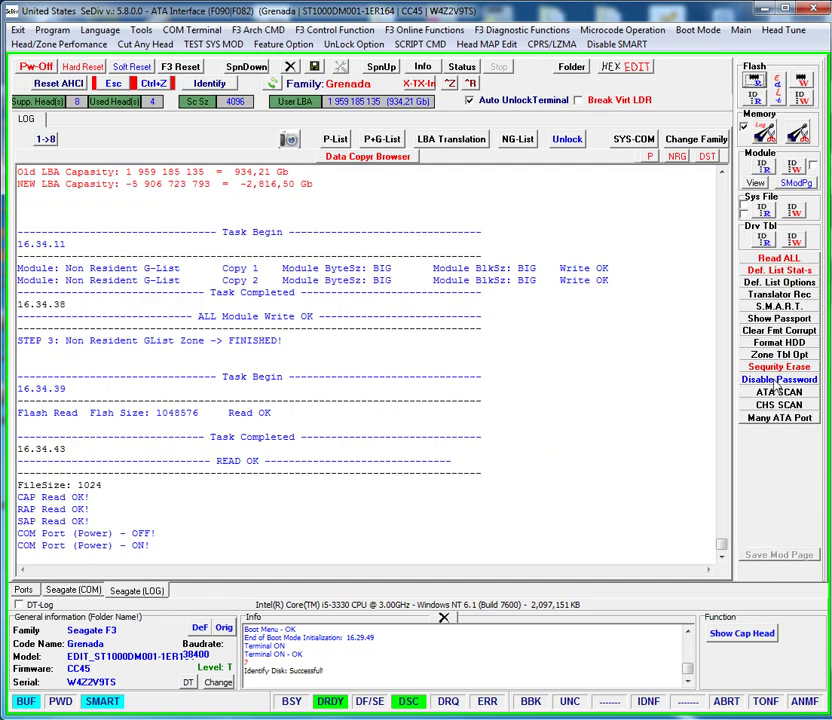
click(779, 367)
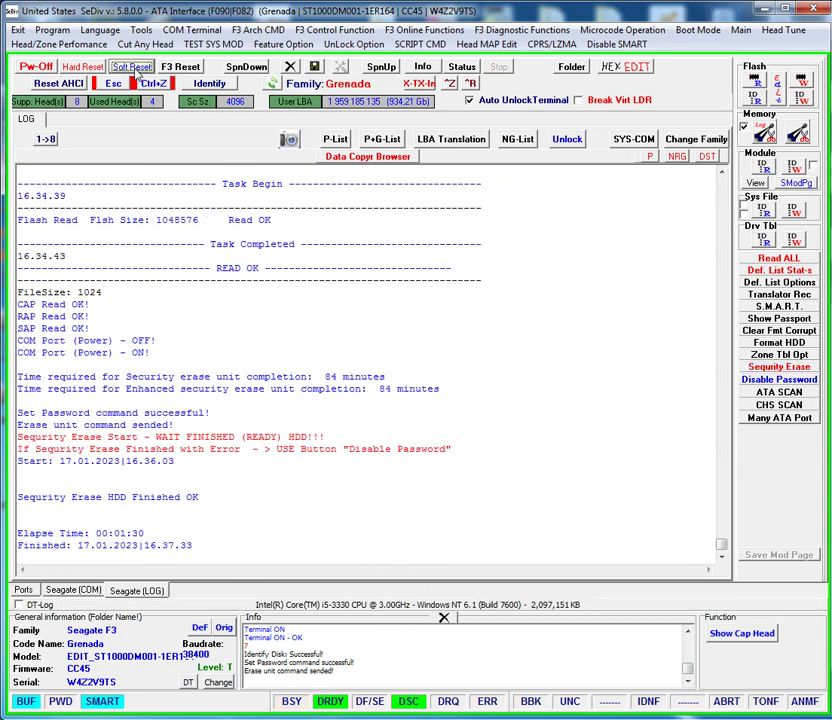
click(779, 374)
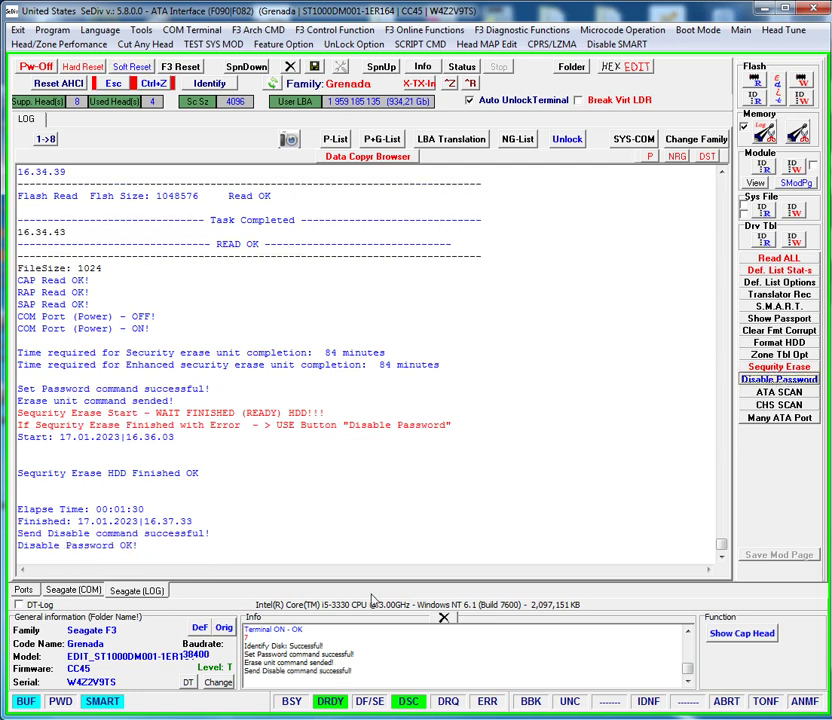
Run a short ATA surface scan from LBA 0 in Verify mode and stop it.
click(784, 394)
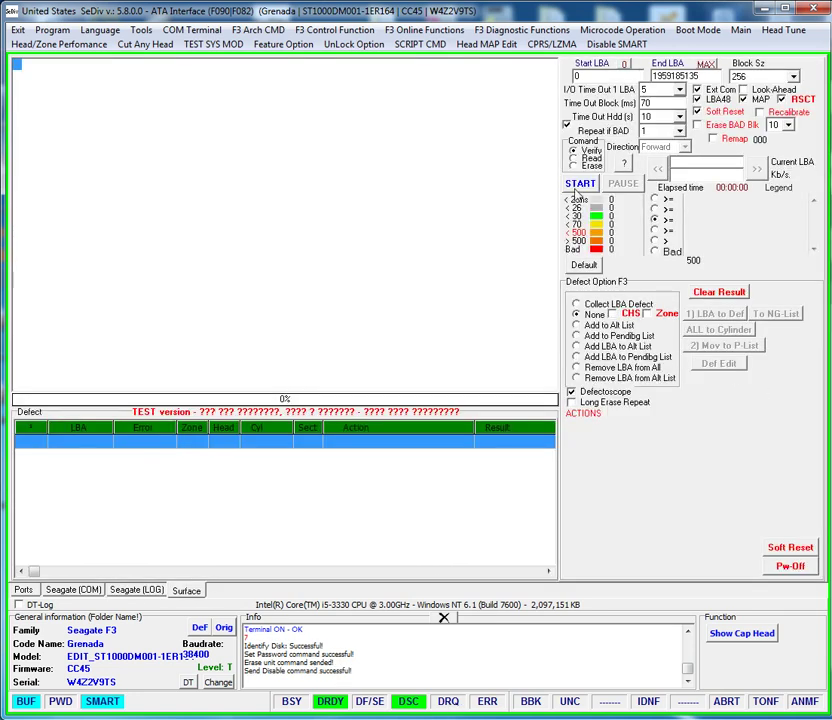
click(580, 183)
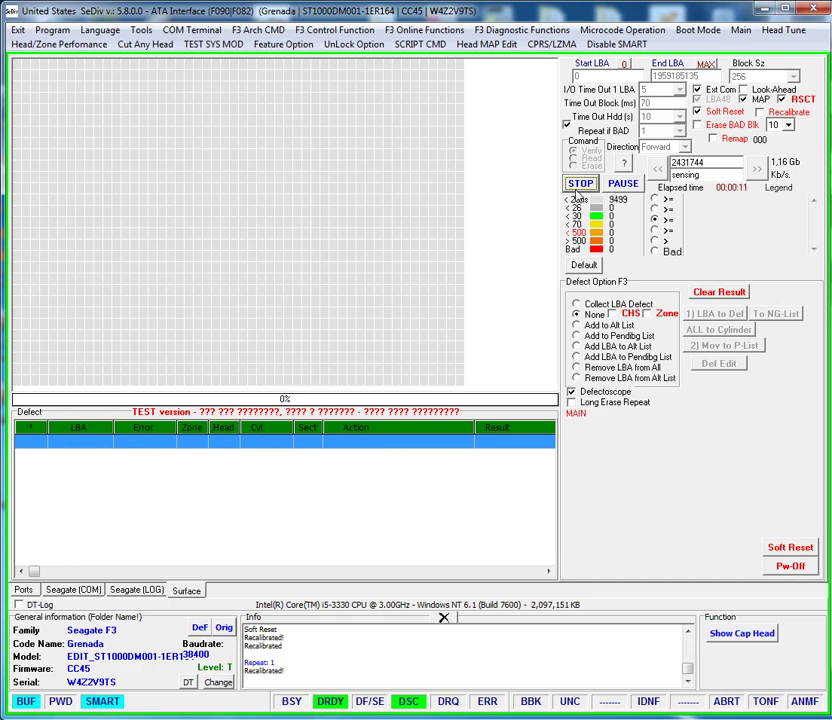
click(579, 184)
Switch to RWRS, read the drive's passport, and run a brief verify test from LBA 0 with block size 256.
key(alt+Tab)
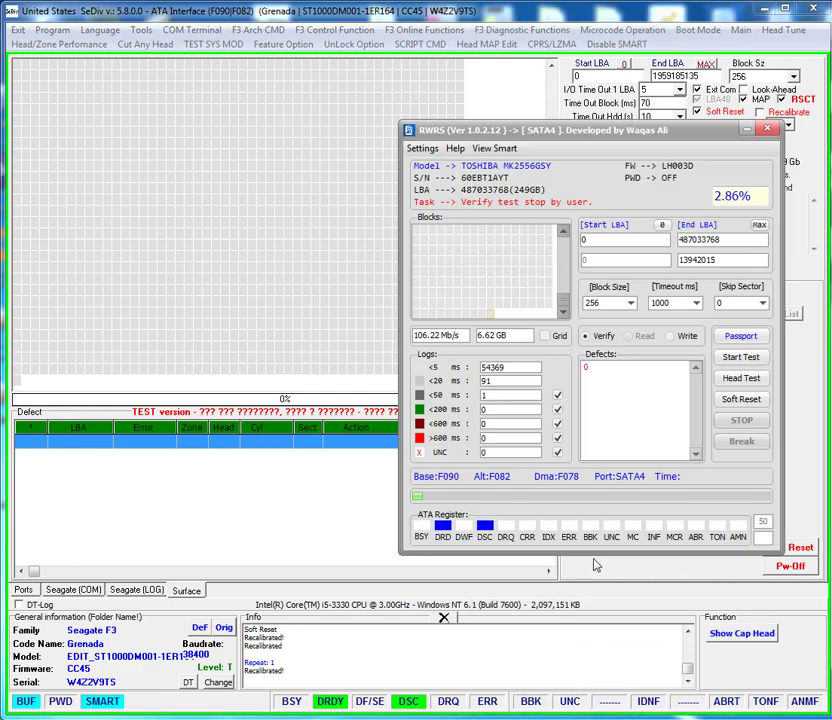
click(741, 336)
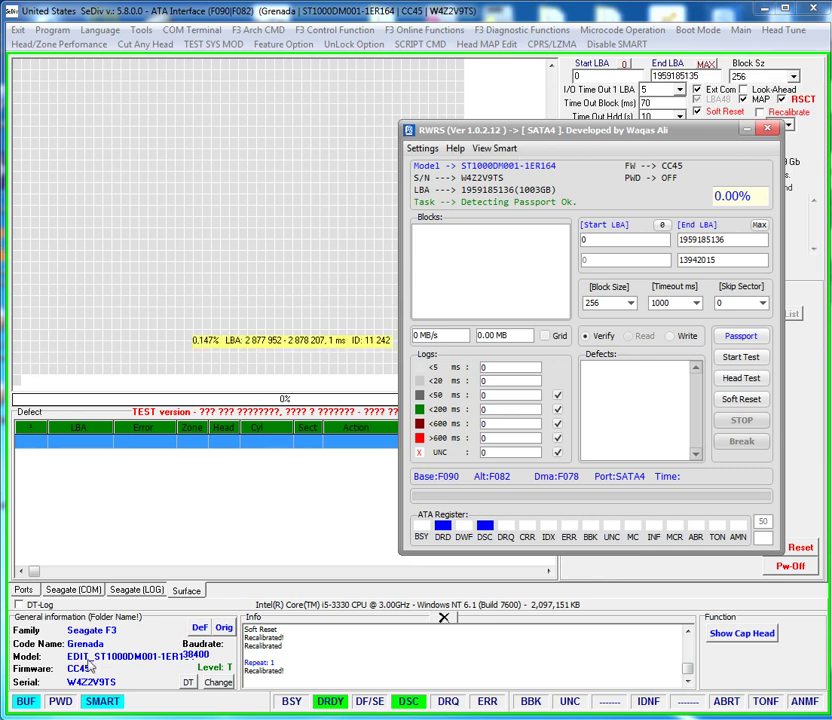
click(741, 357)
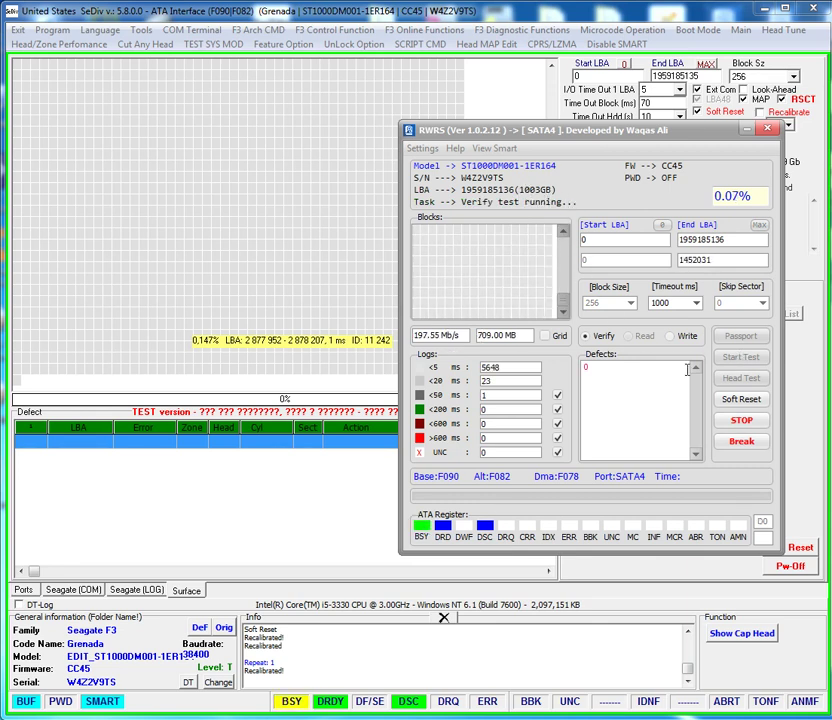
click(741, 420)
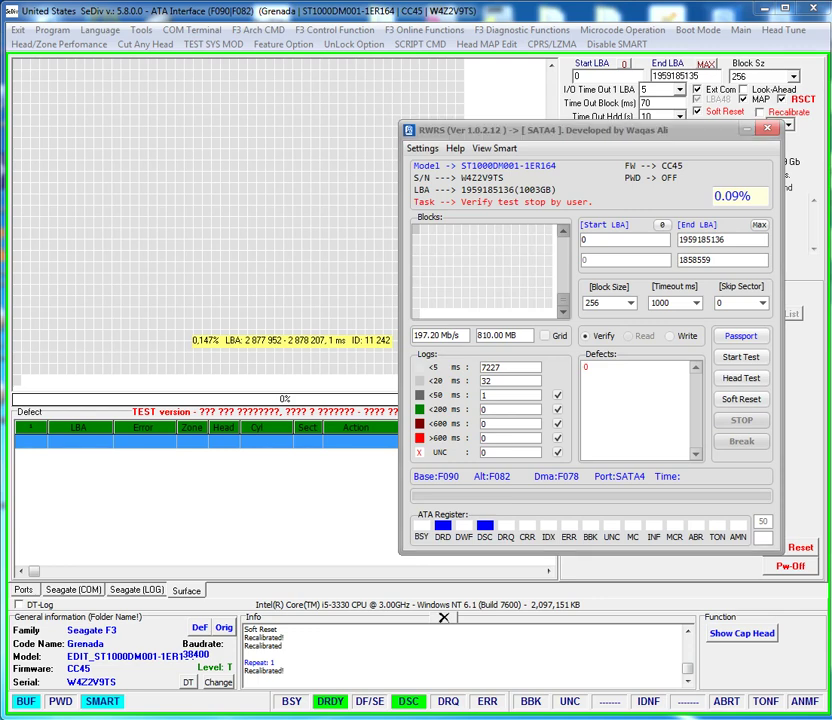
Add the lines "now full format with plist" and "thanks" below the head 1 note in Notepad.
click(646, 663)
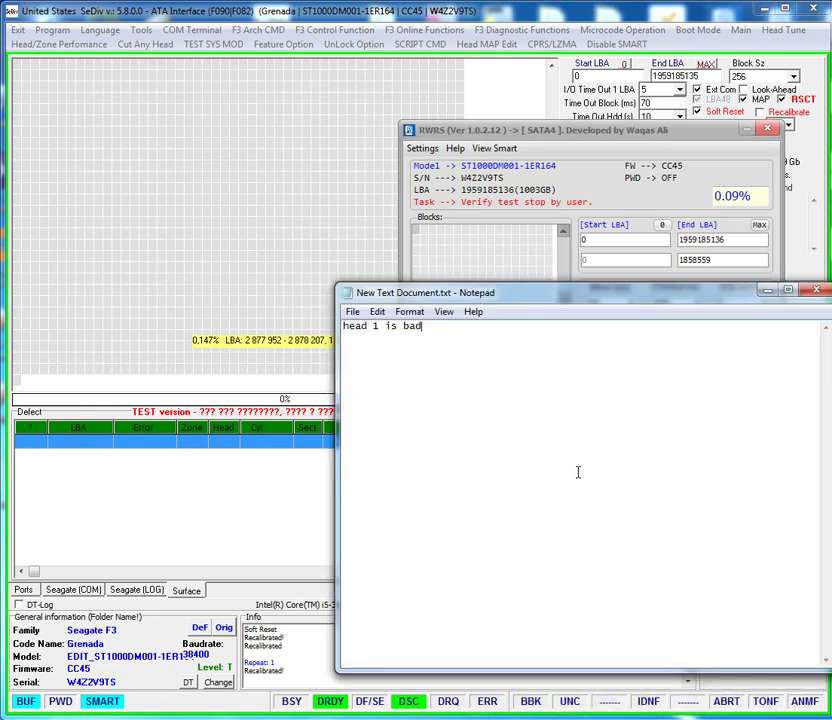
key(Return)
key(Return)
text(now full format with plis)
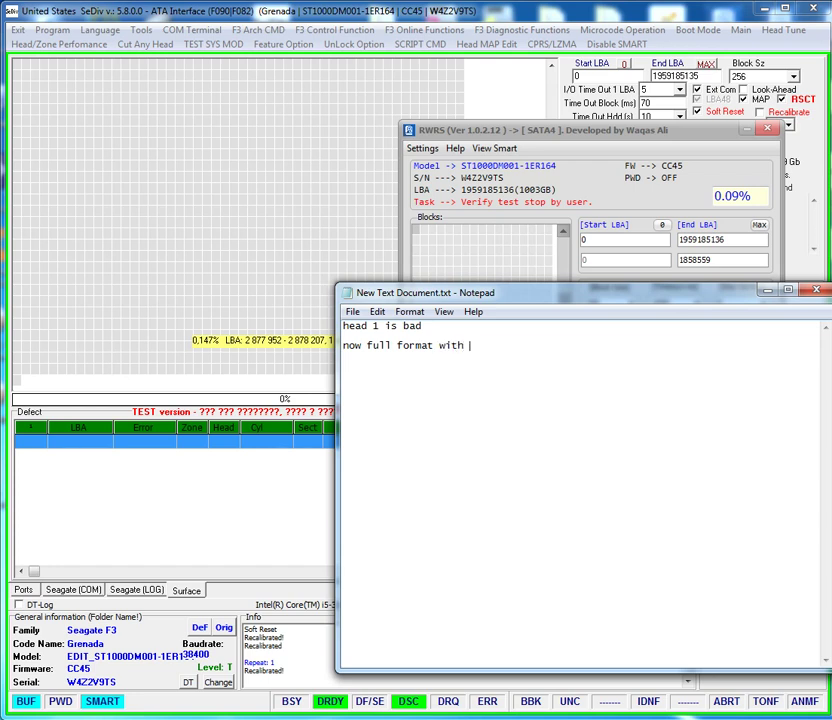
text(t)
key(Return)
text(thanks)
key(alt+Tab)
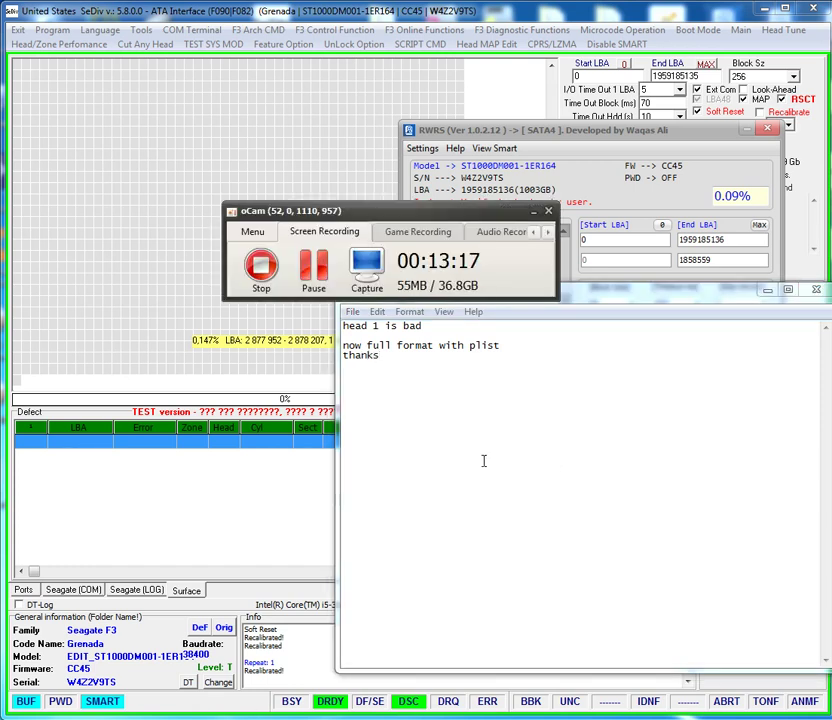